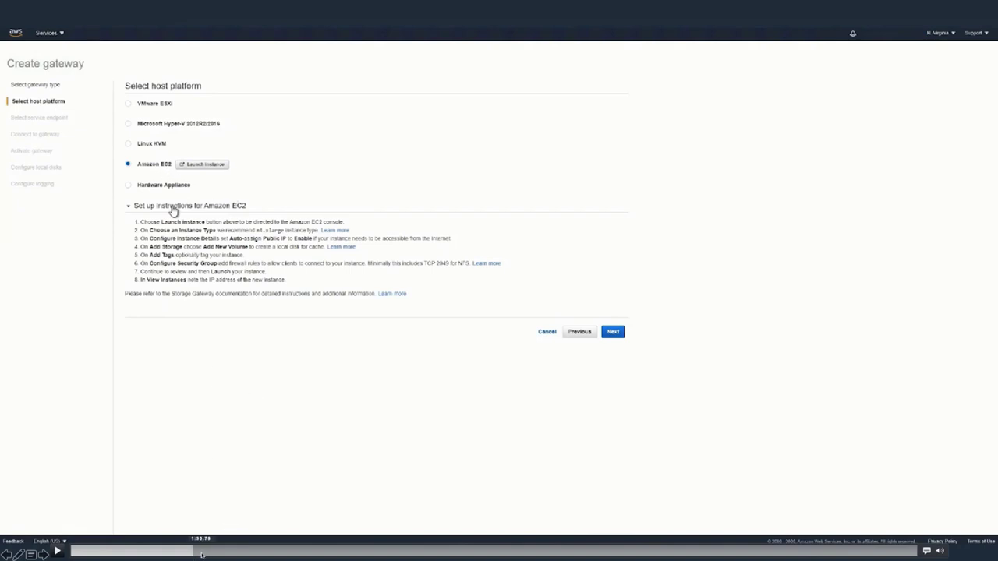
Fill in the value of the gateway's Purpose tag with text starting with HANA
click(58, 552)
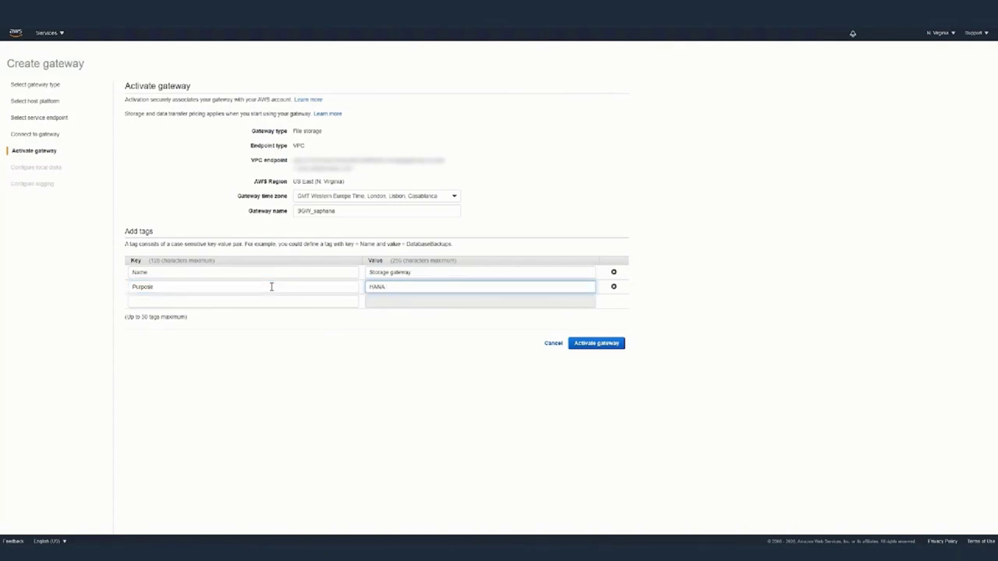
text(bas)
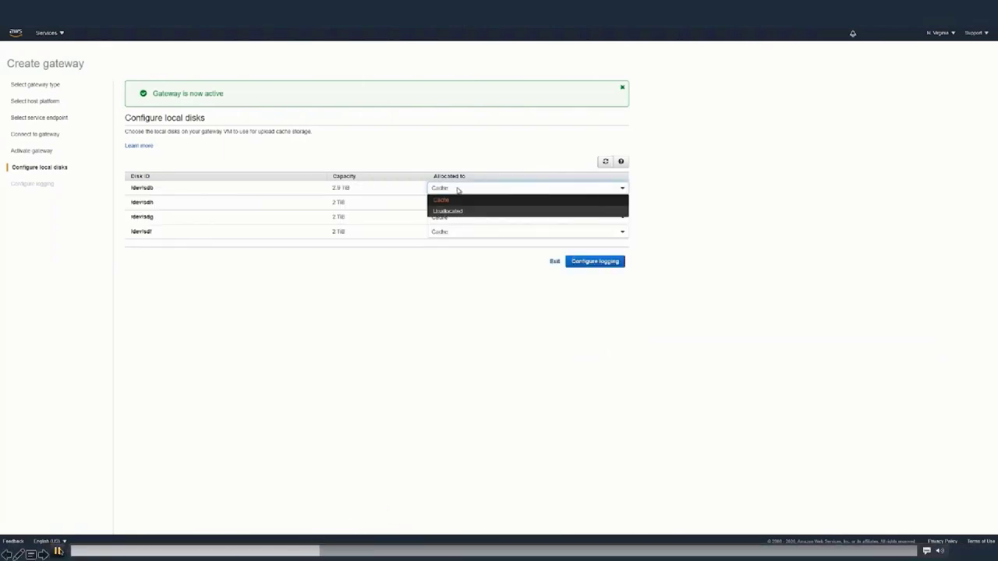
click(58, 551)
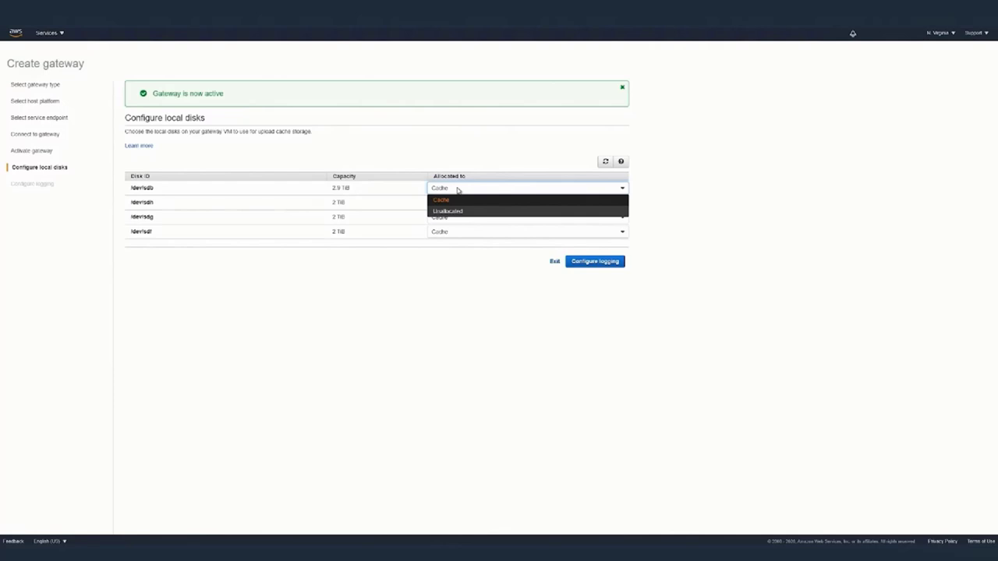
mouse_move(413, 448)
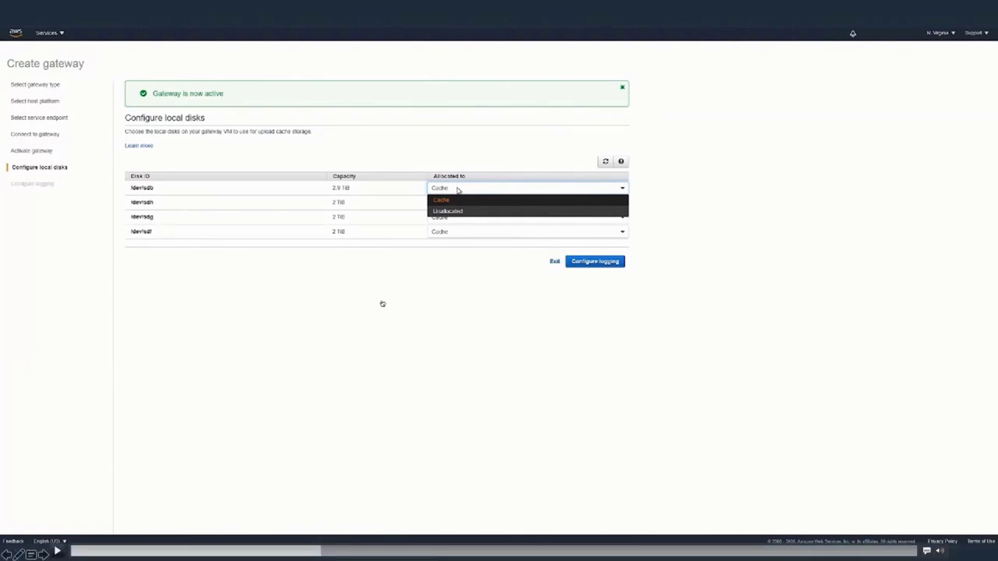
click(332, 553)
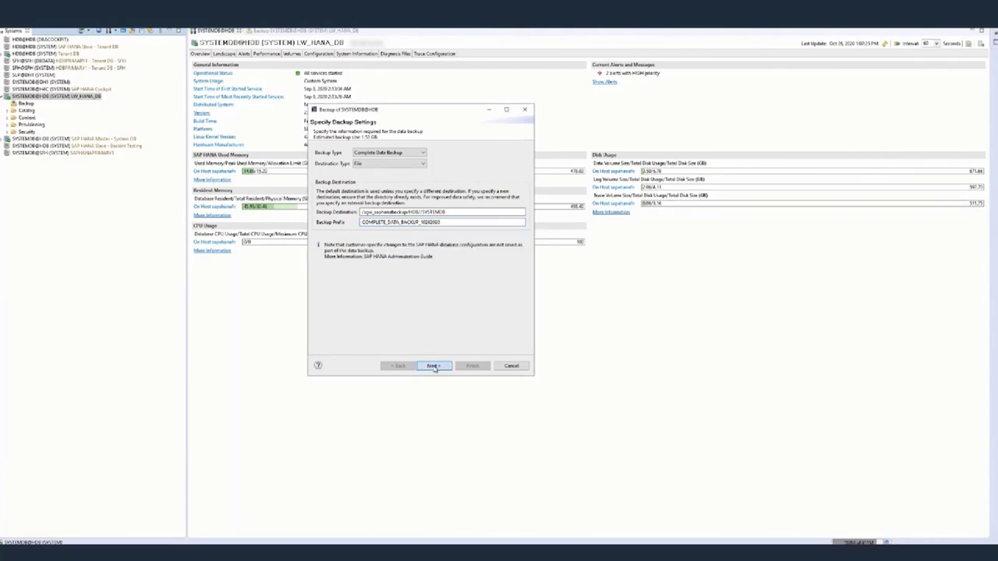
Close the system database backup summary and start a tenant database backup with HDB selected
mouse_move(528, 307)
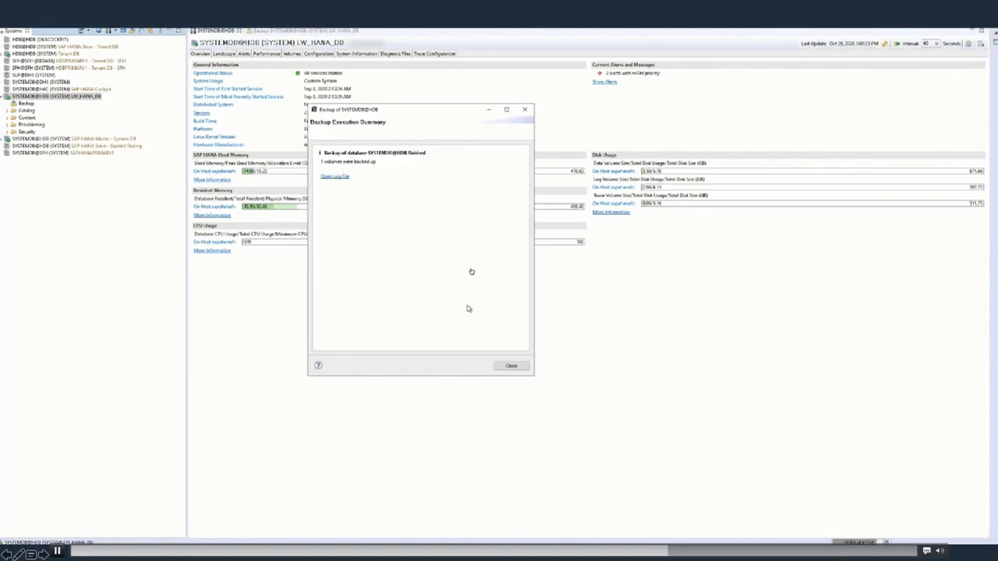
click(505, 369)
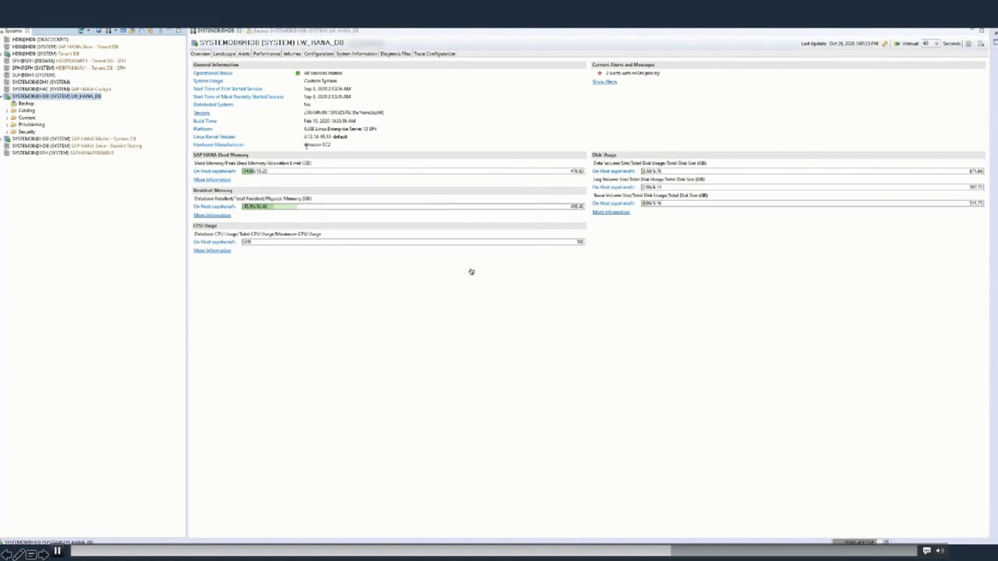
right_click(81, 95)
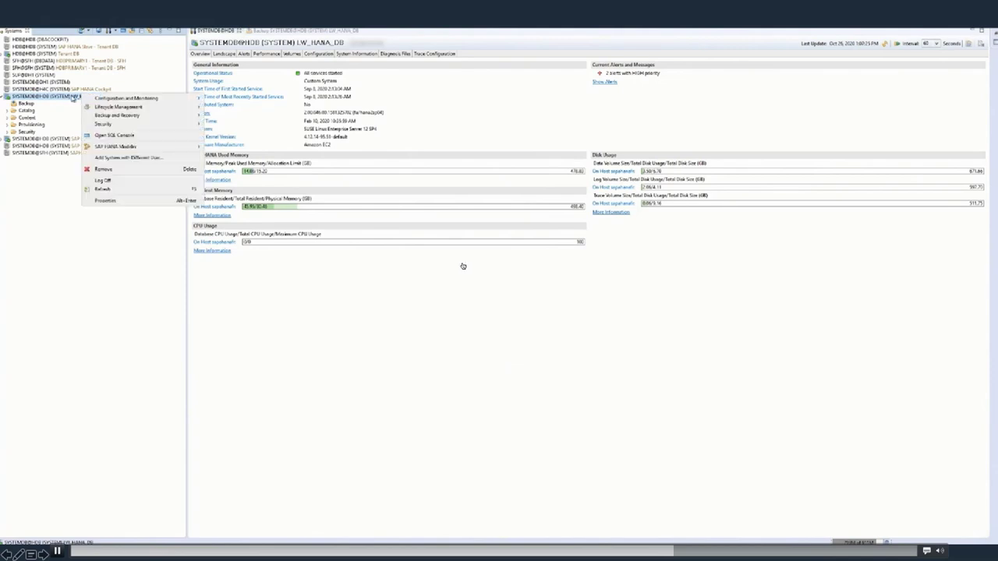
mouse_move(174, 117)
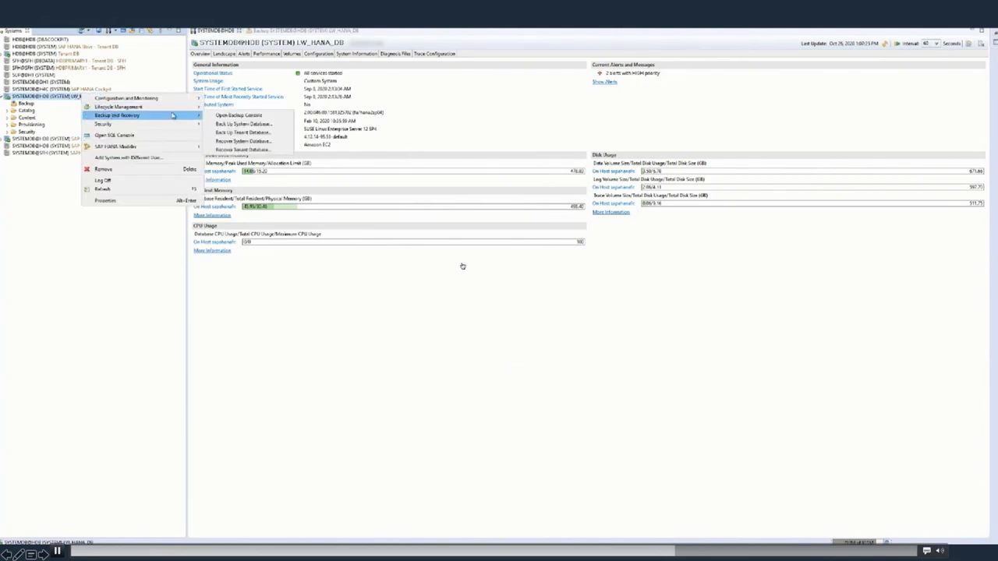
click(234, 133)
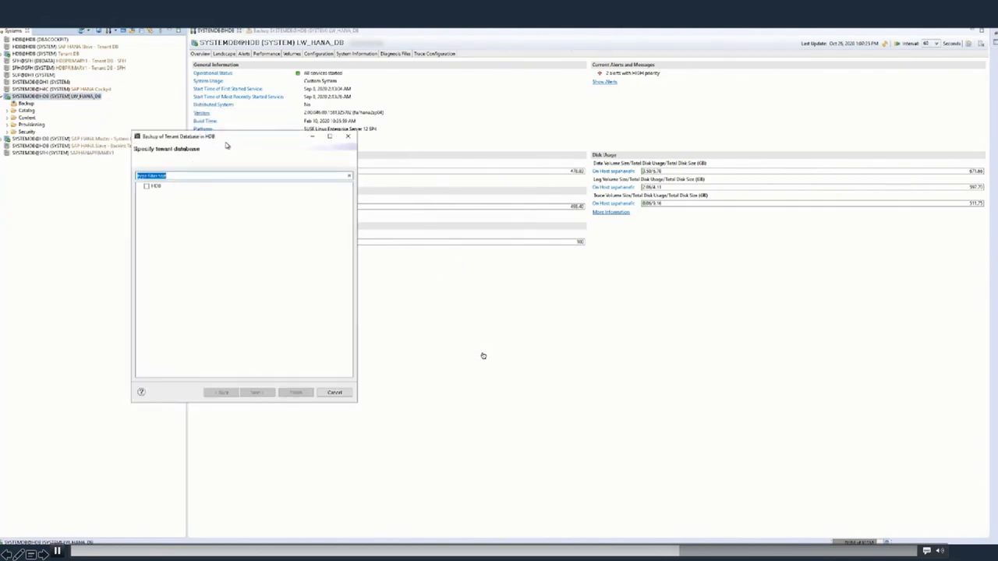
drag(231, 140, 504, 141)
click(420, 189)
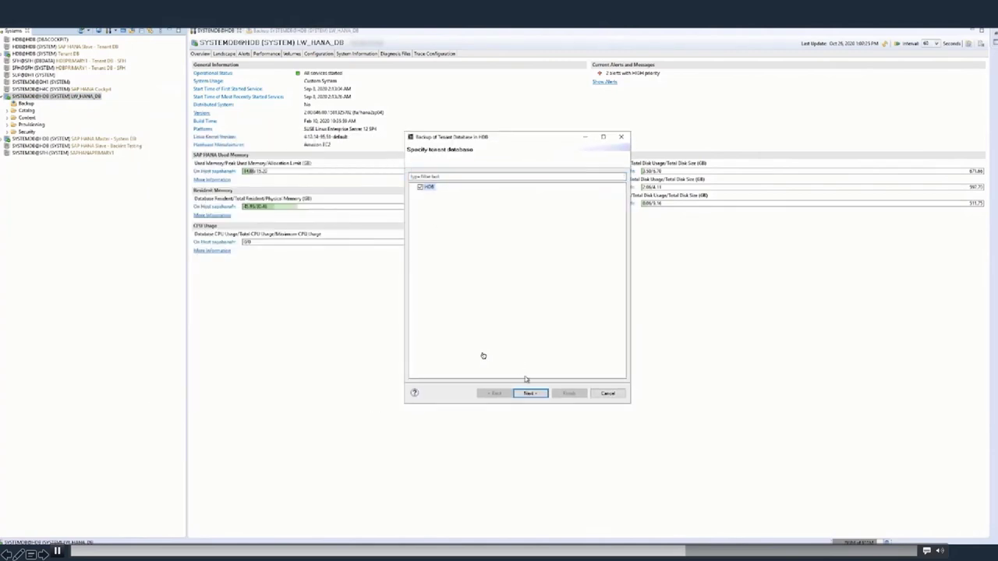
click(530, 393)
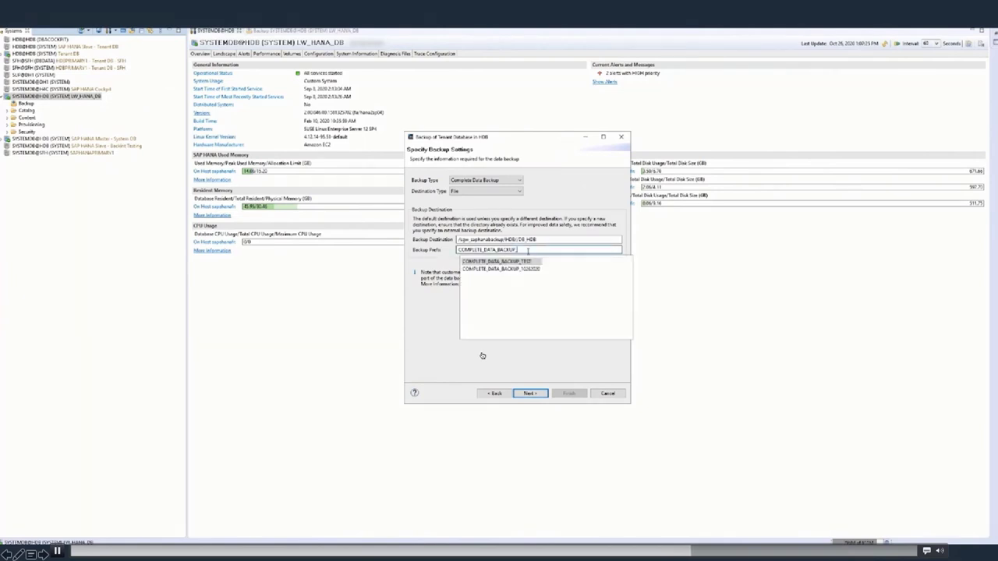
Set the backup prefix to COMPLETE_DATA_BACKUP_10262020 and run the complete data backup of the HDB tenant
click(500, 269)
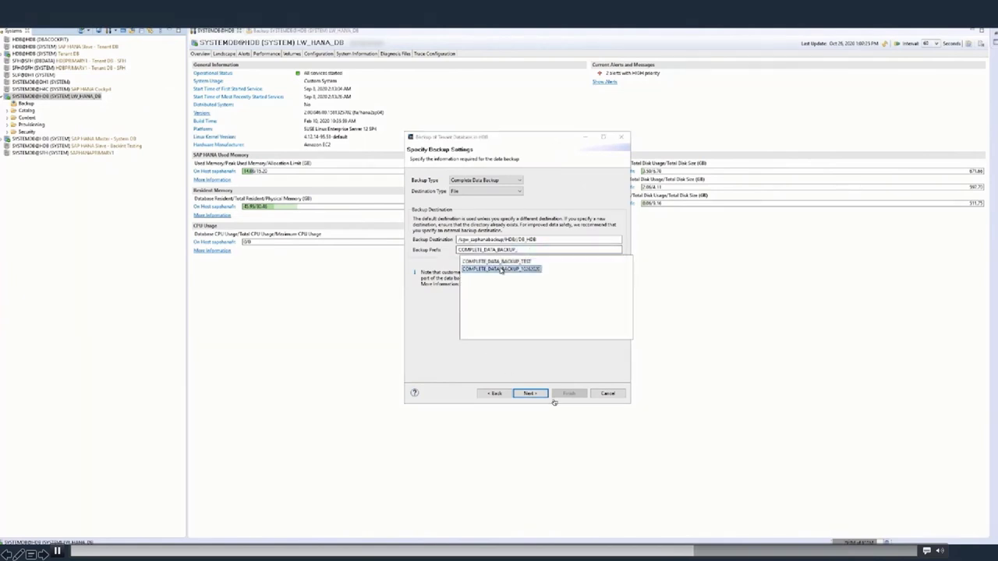
click(501, 269)
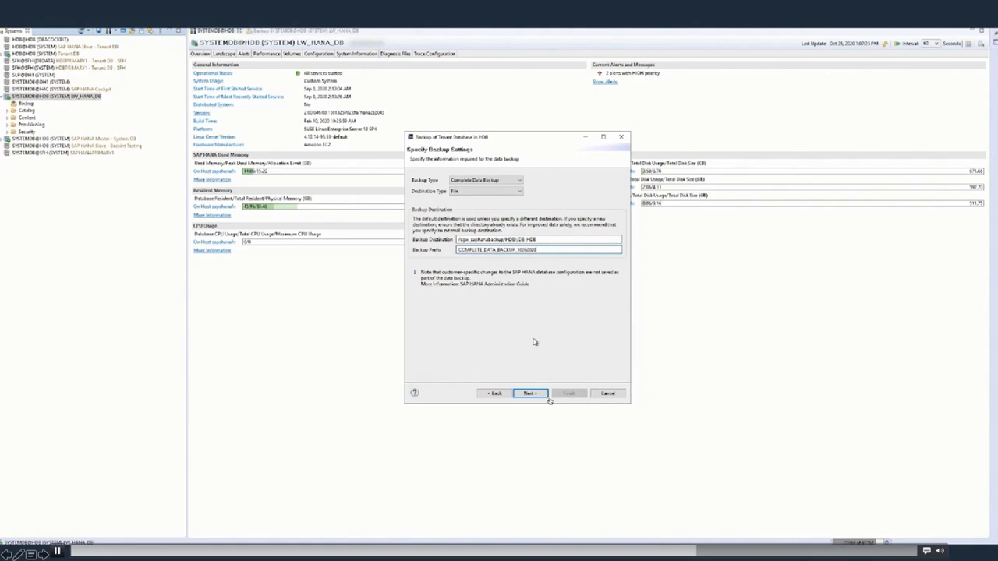
click(543, 394)
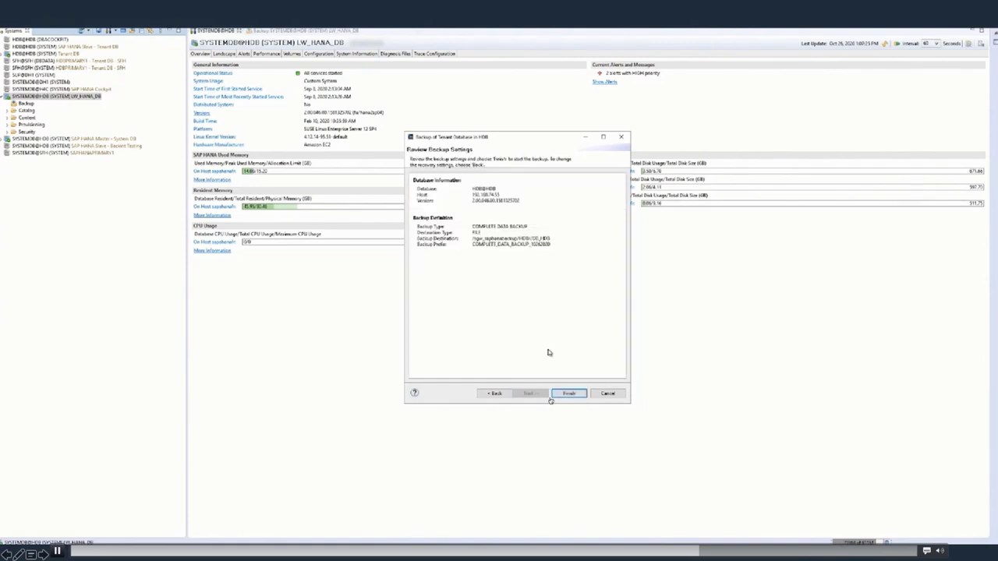
click(573, 395)
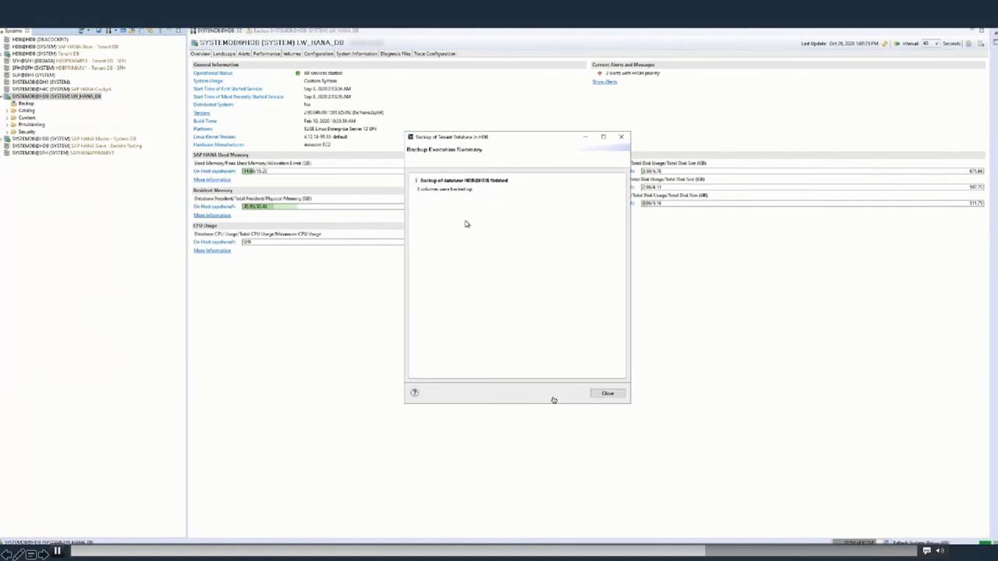
Switch to the MobaXterm terminal, change to /sgw_saphanabackup/HDB/ and list its contents
key(alt+Tab)
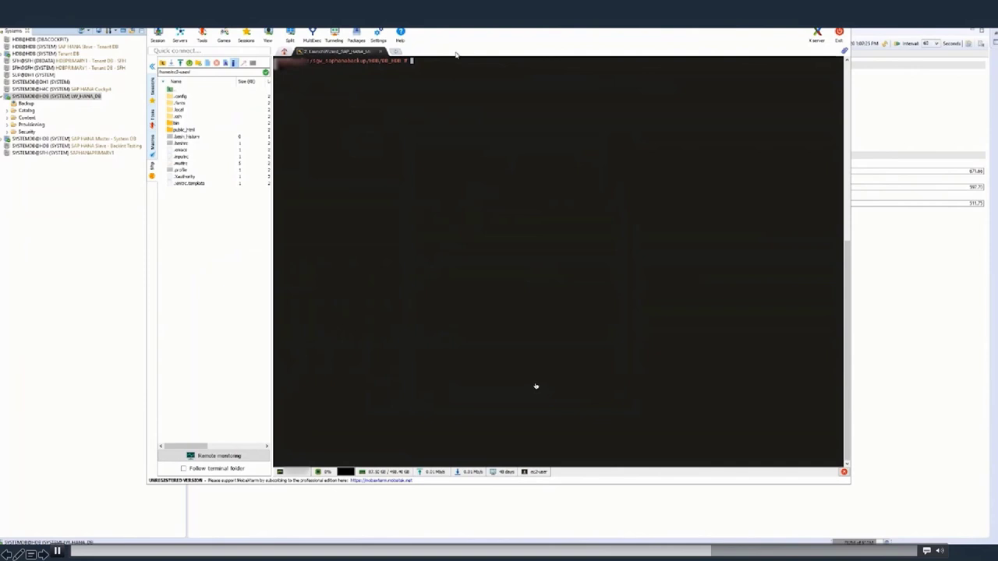
text(cd)
text(/sgw_sa)
key(Tab)
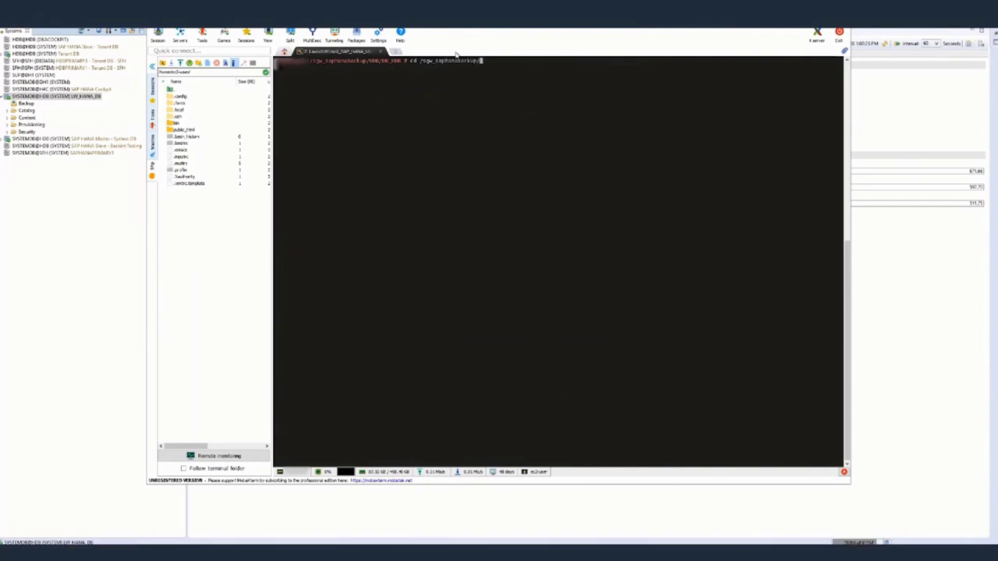
text(HDB/)
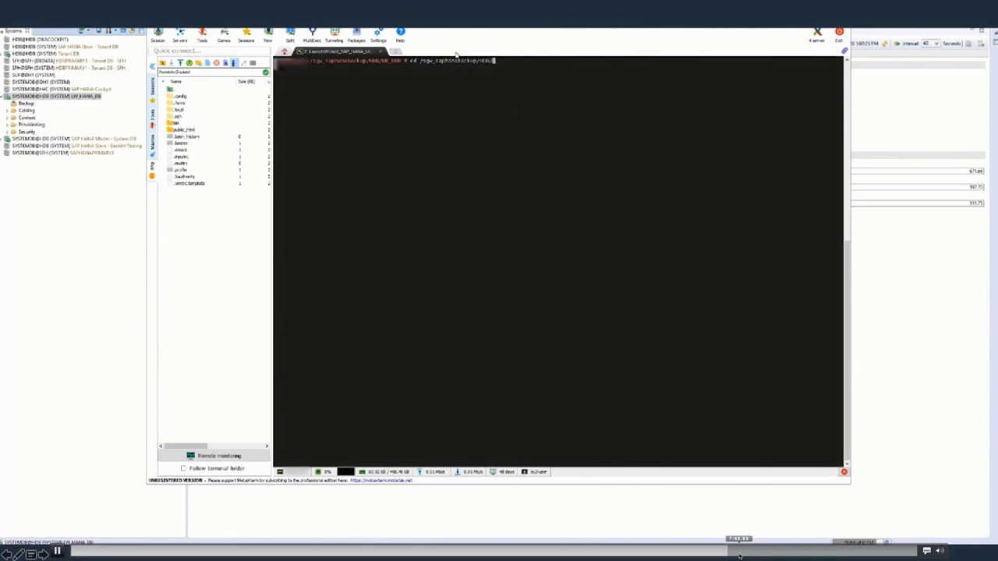
key(Return)
text(ls -lt)
key(Return)
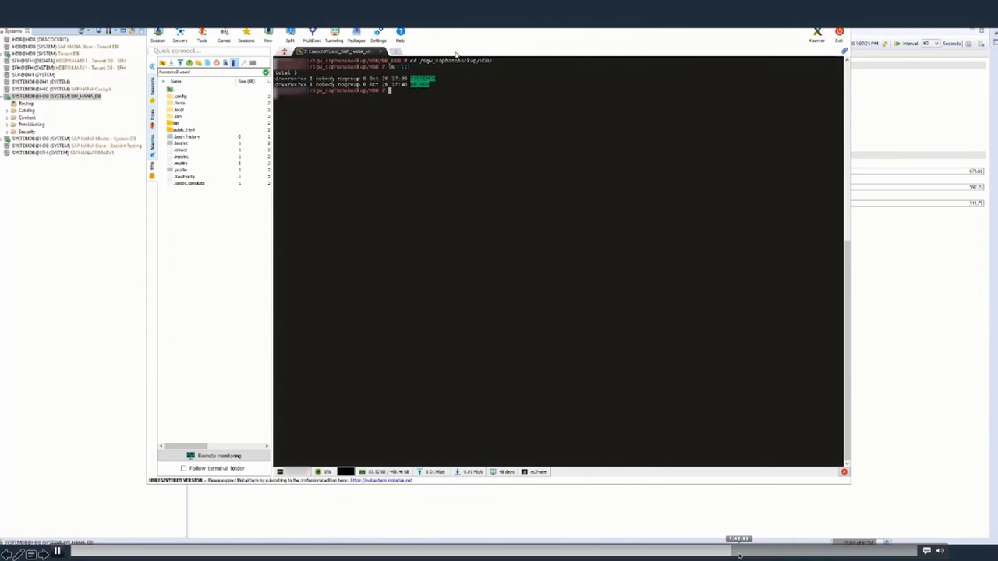
Change into the SYSTEMDB backup directory and list its files
text(cd d)
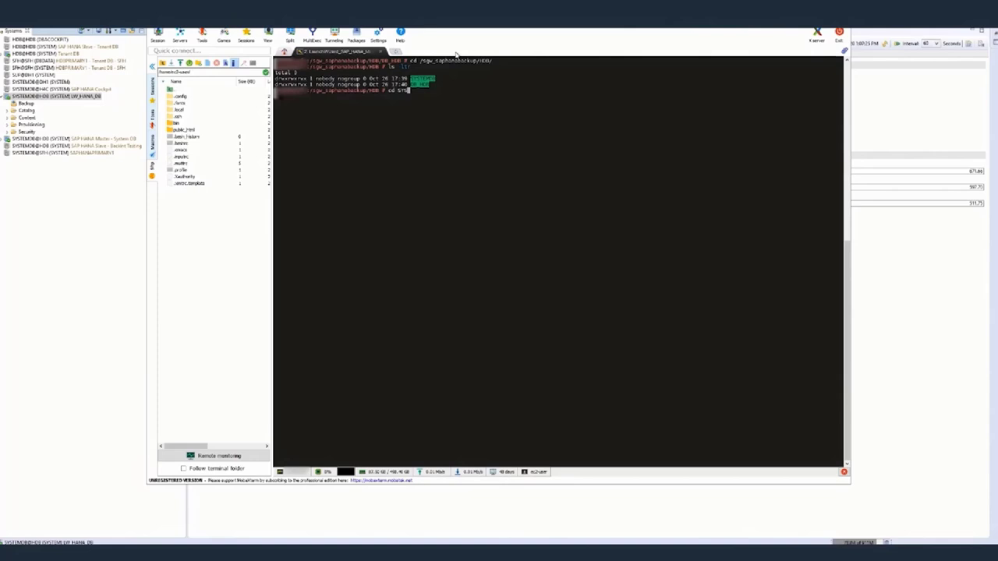
text(YS)
key(Tab)
key(Return)
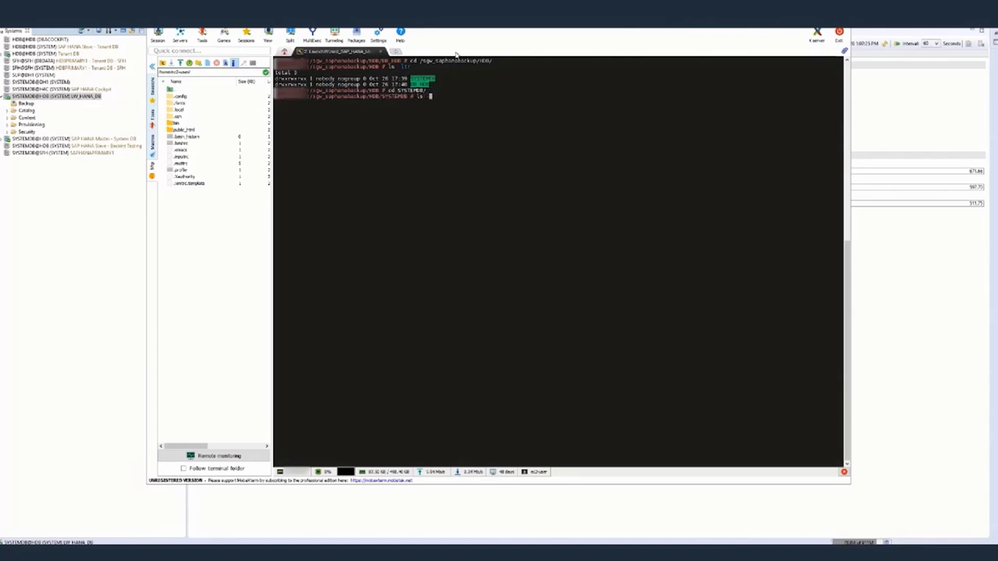
key(Return)
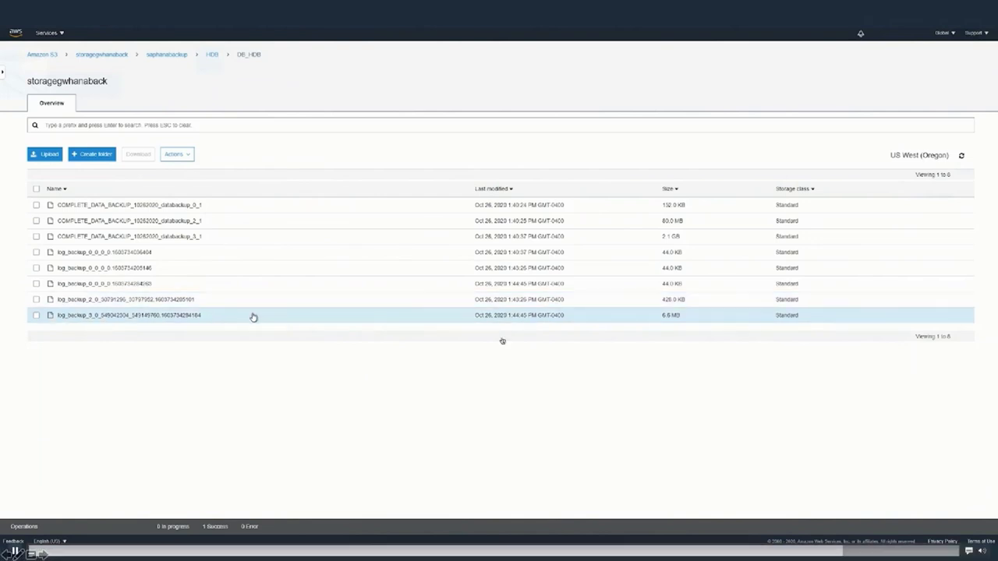
Go back up to the saphanabackup folder in the storagegwhanaback S3 bucket
click(176, 58)
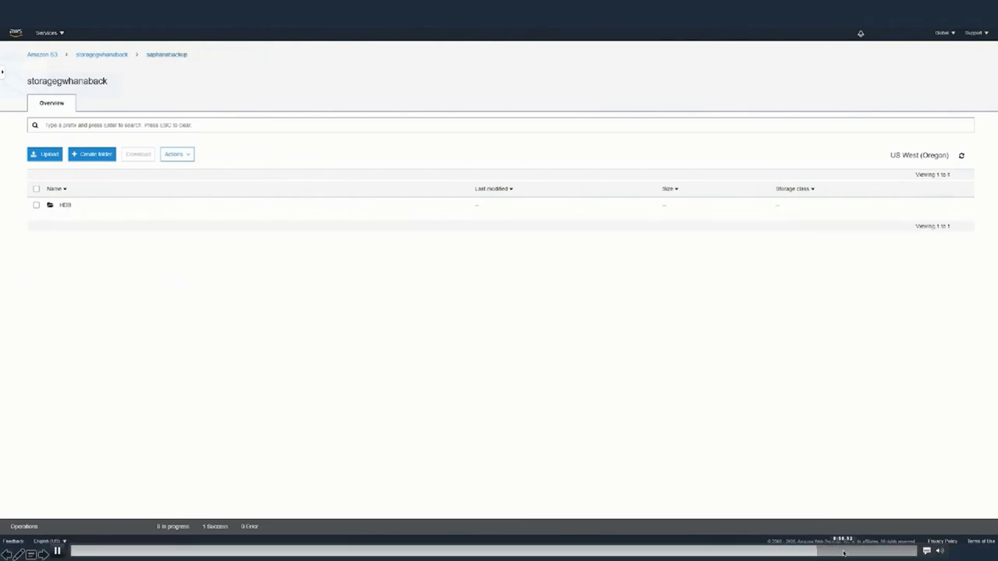
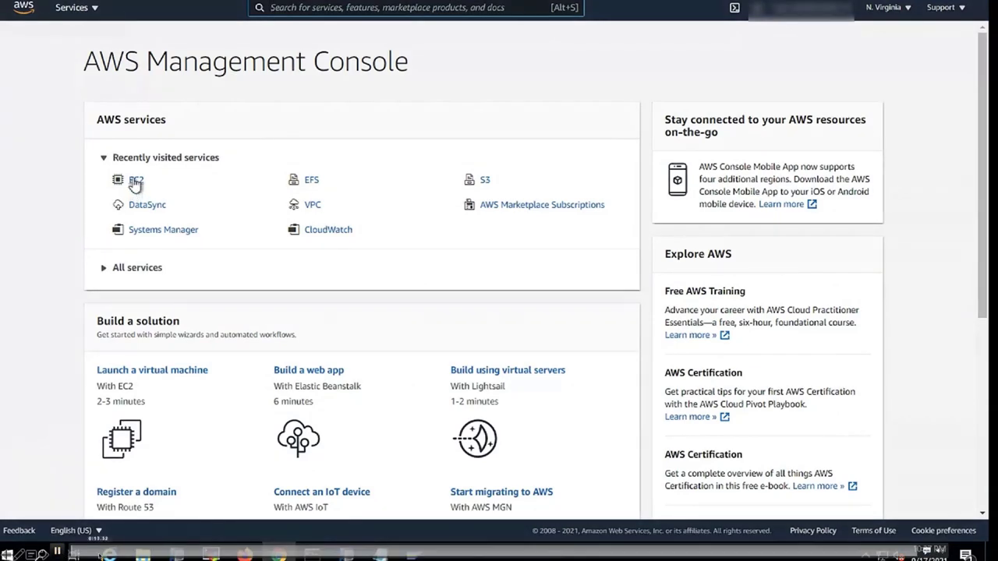
Open the EC2 instances list and dismiss the restored-session message
click(134, 181)
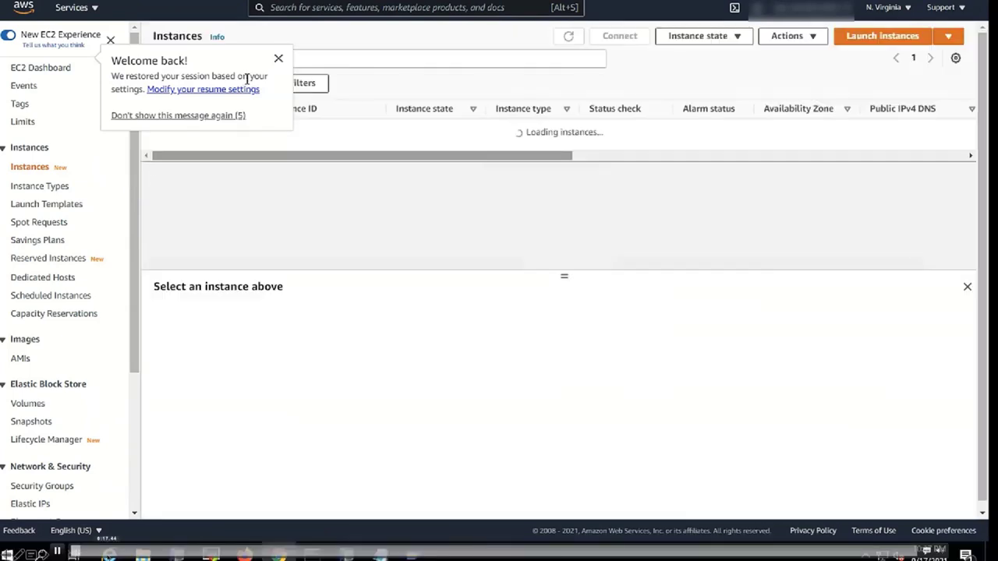
click(279, 61)
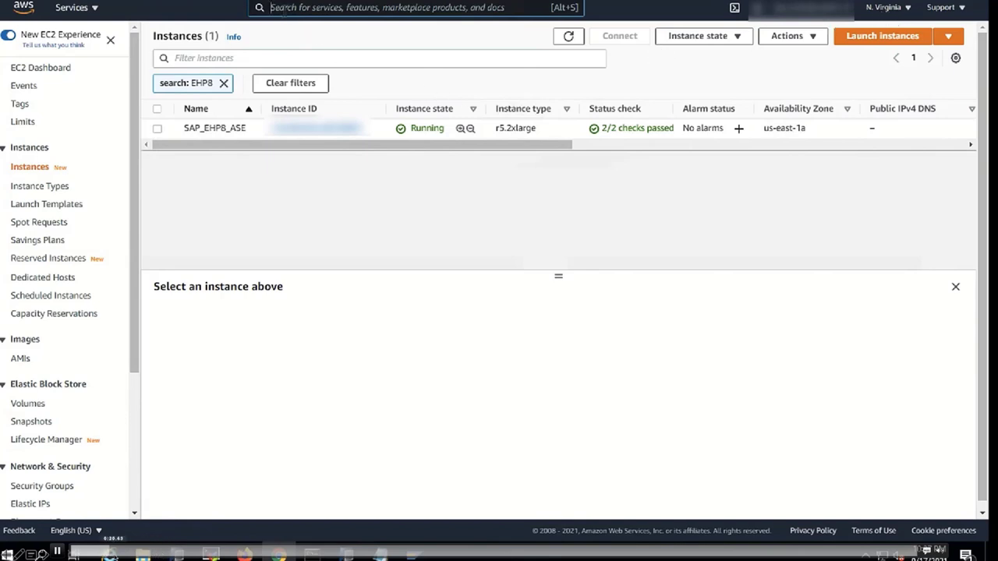
Find the EFS service, open the details of the swpmexport file system and highlight its name and ID
text(EFS)
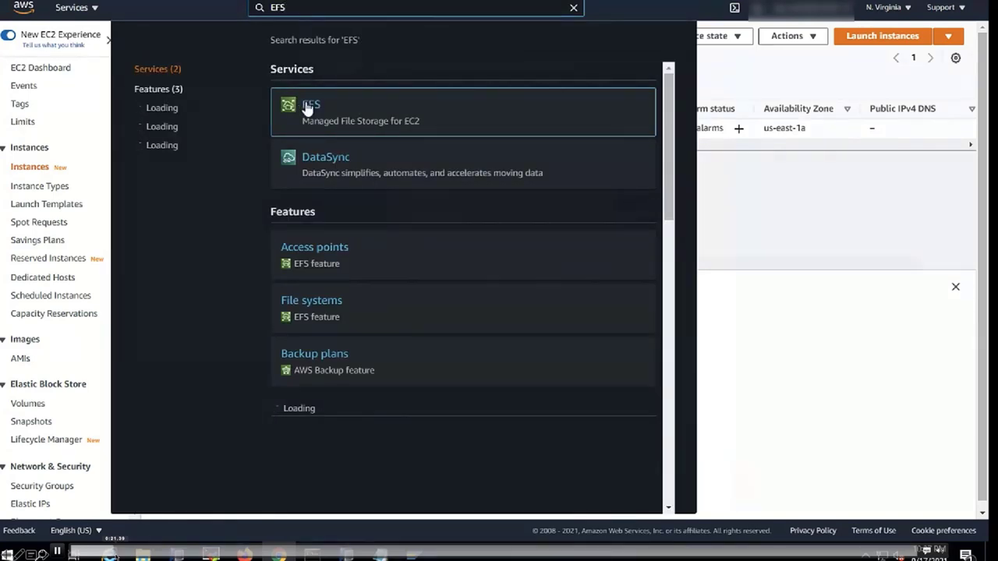
click(311, 114)
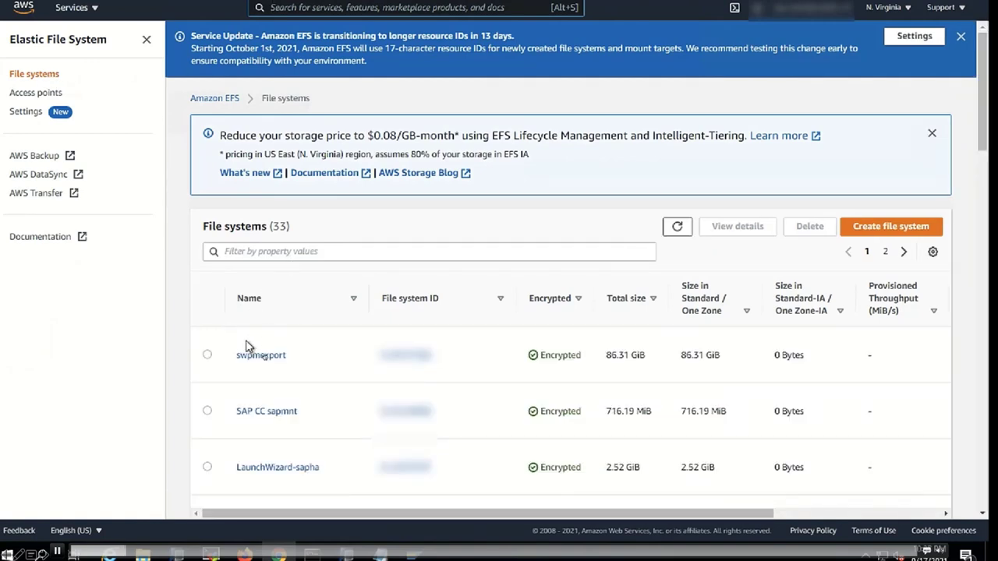
click(207, 356)
click(252, 360)
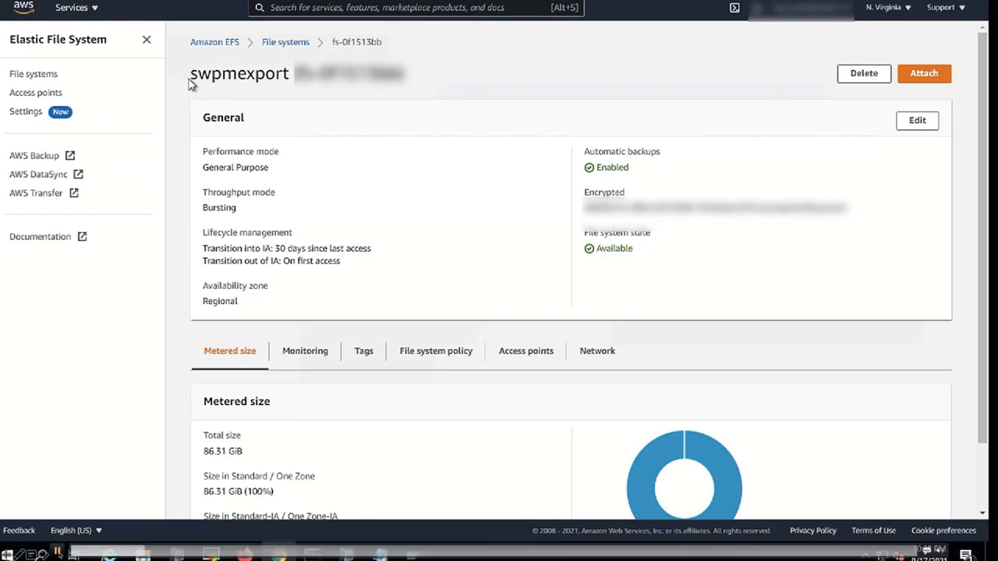
drag(191, 74, 425, 73)
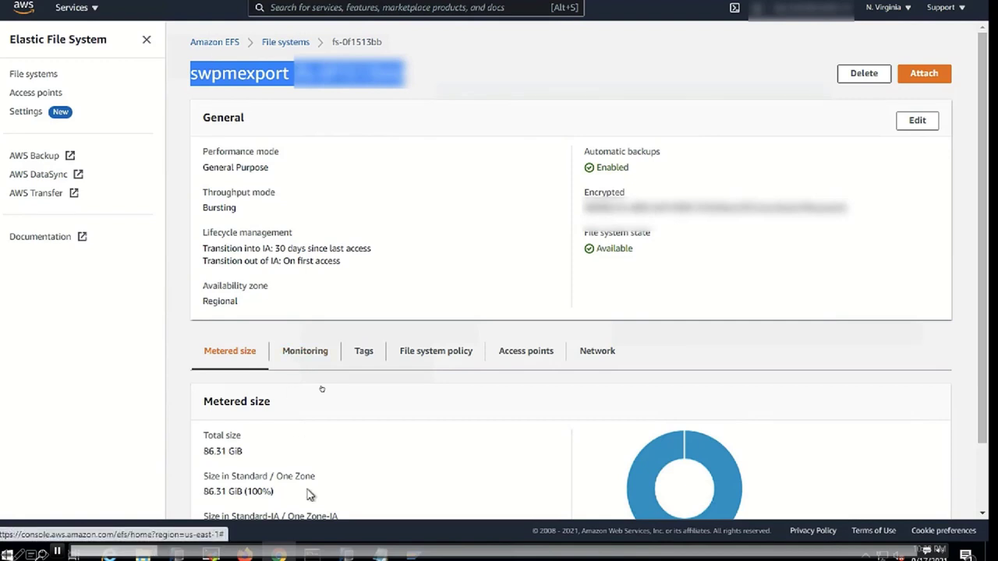
Switch to the MobaXterm terminal, run df -h and highlight the EFS mount on /sapexport
mouse_move(312, 555)
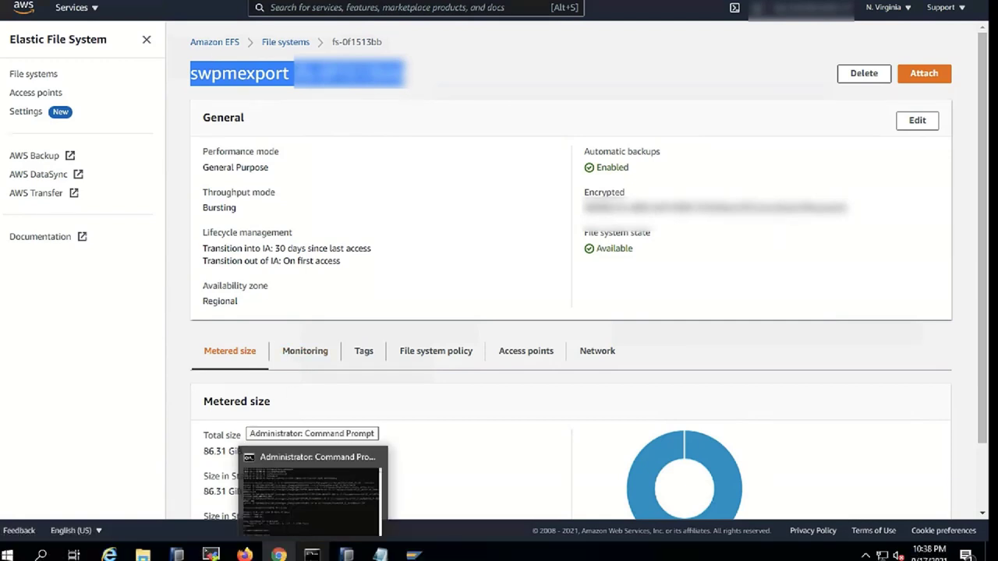
click(210, 554)
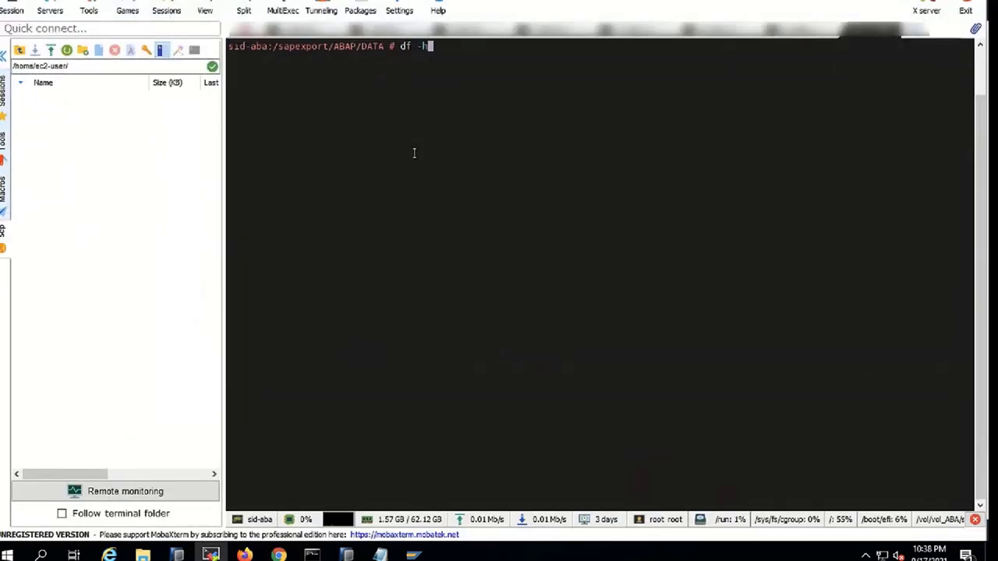
key(Return)
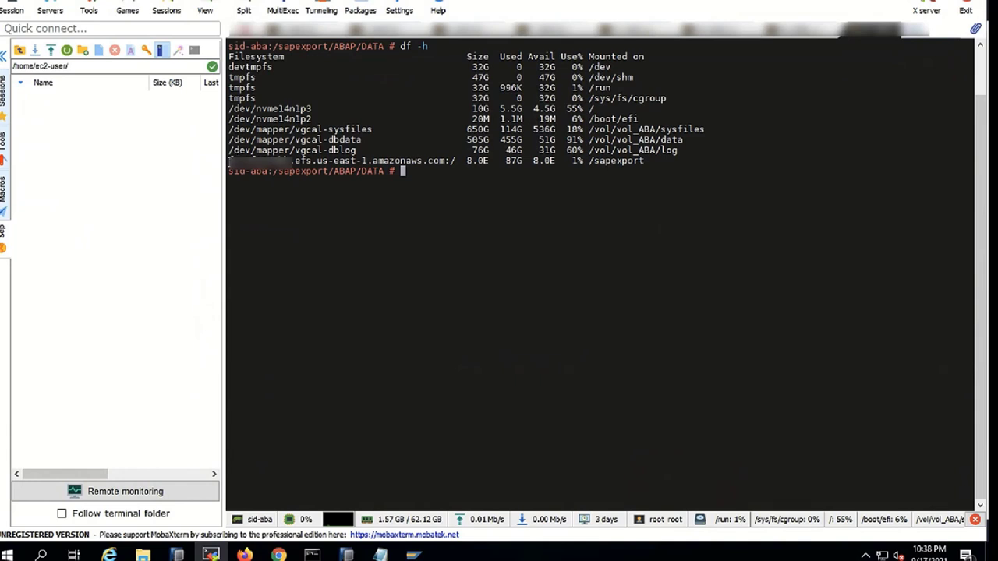
drag(229, 161, 644, 161)
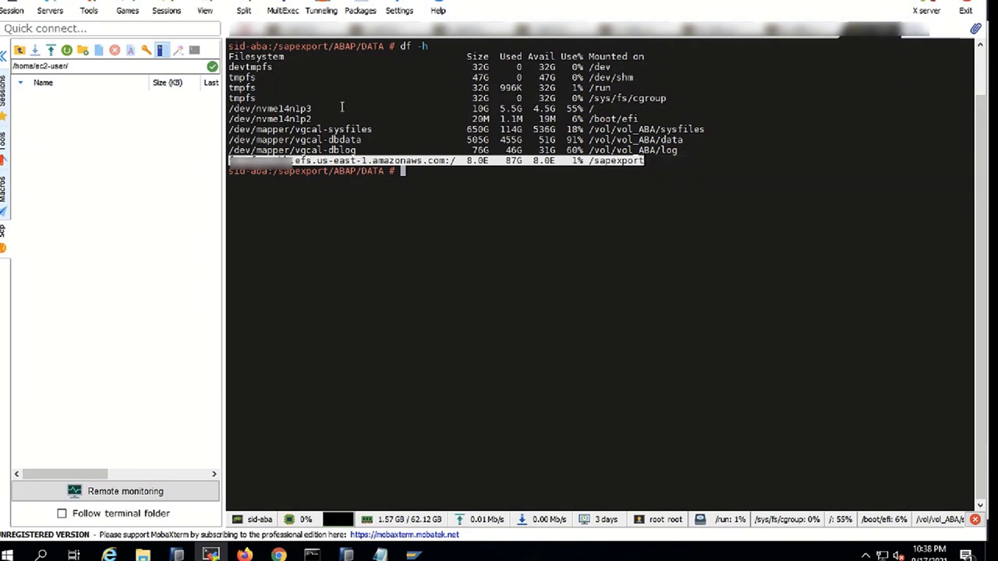
Switch back to the AWS console in the browser, search for Datasync and open the DataSync service's task list
click(450, 175)
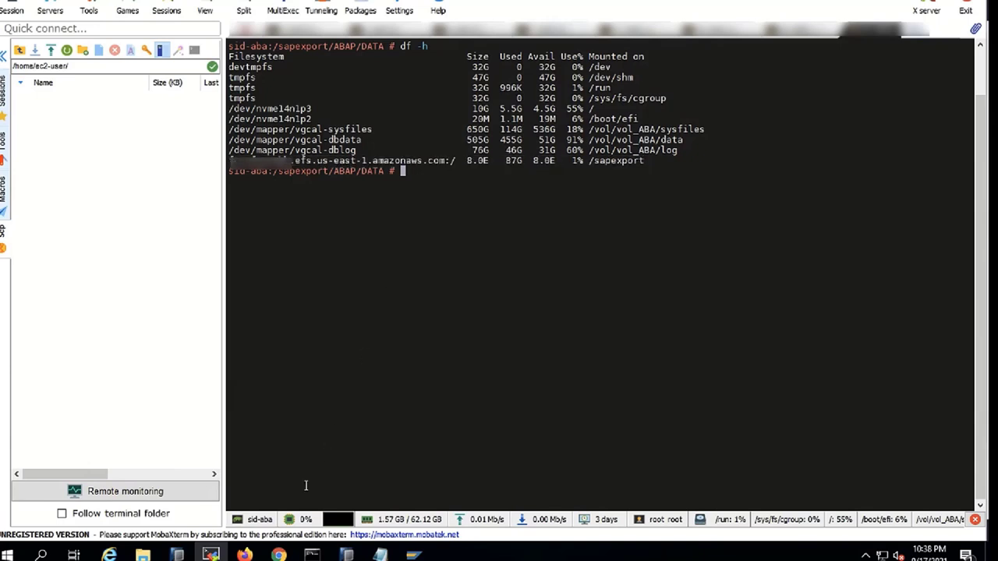
mouse_move(279, 555)
click(277, 499)
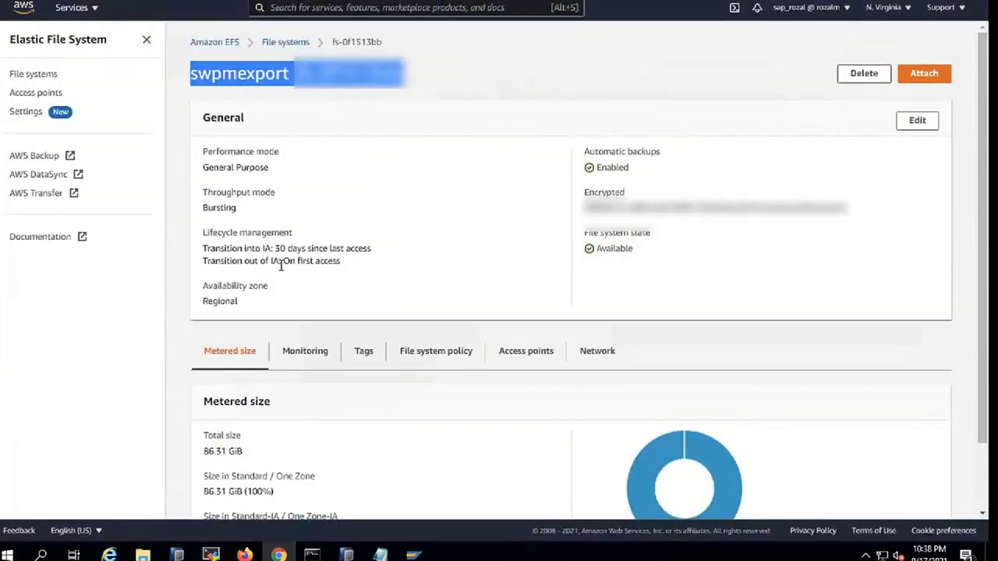
click(322, 10)
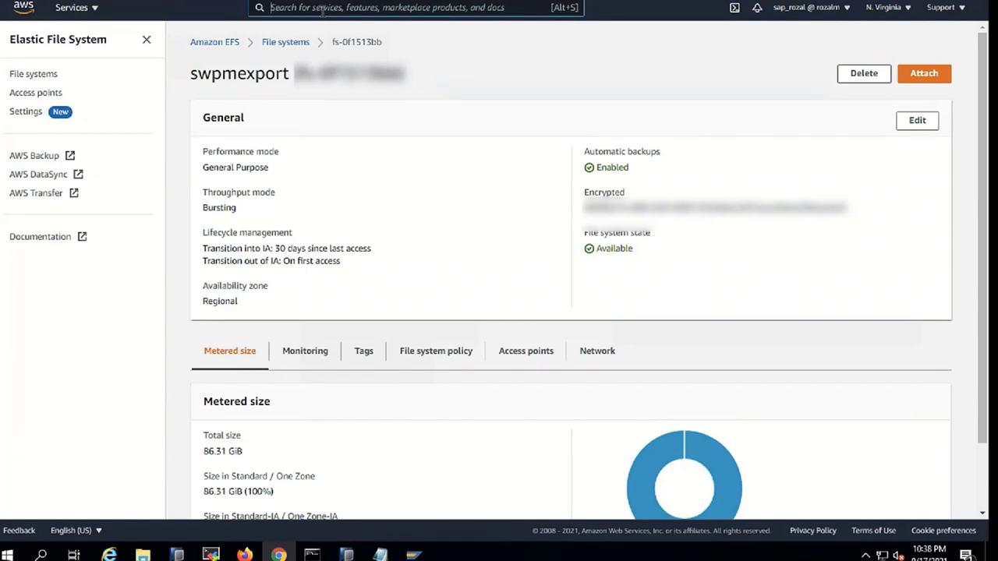
text(Datasync)
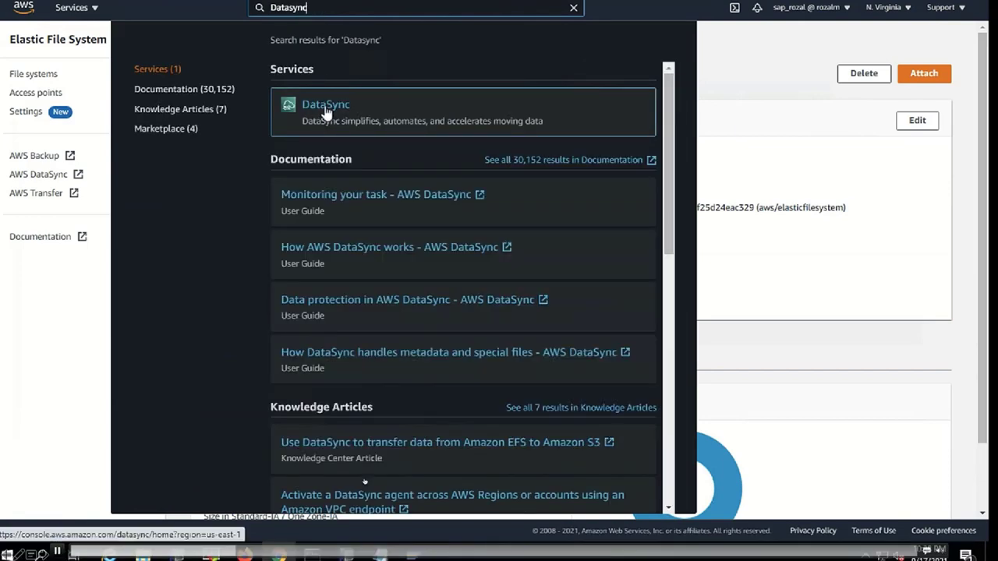
click(327, 113)
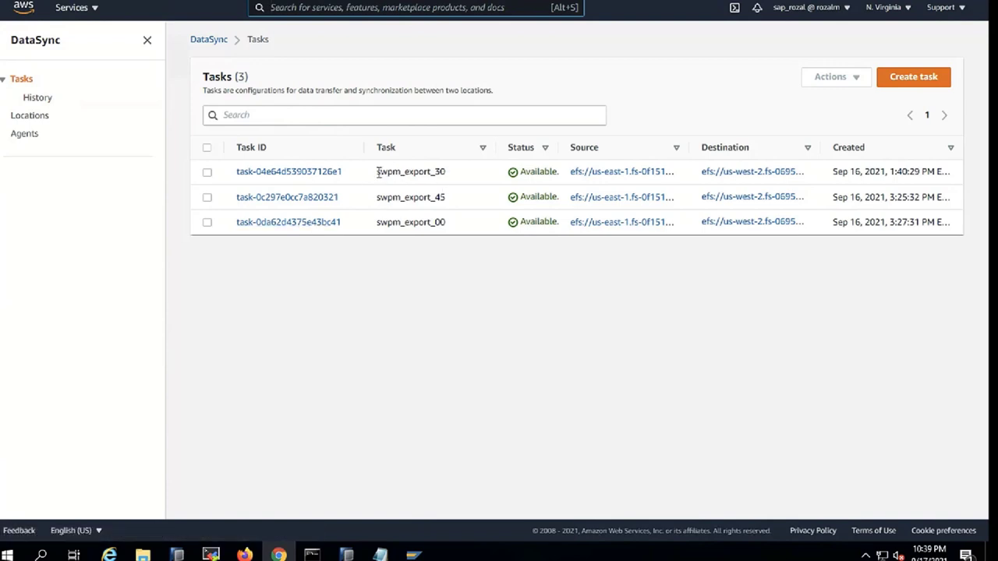
Highlight the DataSync task names swpm_export_30, swpm_export_45 and swpm_export_00 one after another
drag(397, 172, 450, 176)
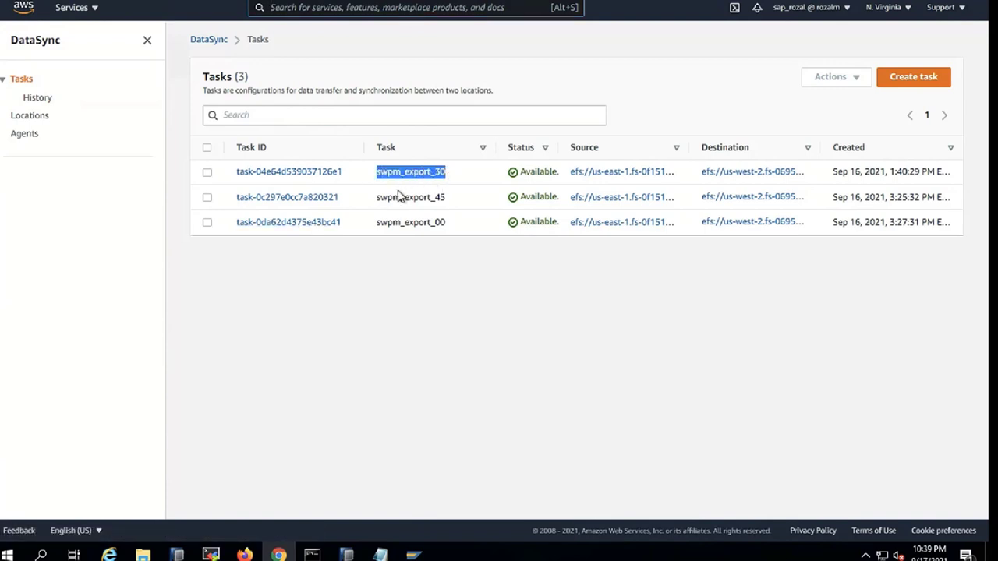
drag(377, 201, 453, 204)
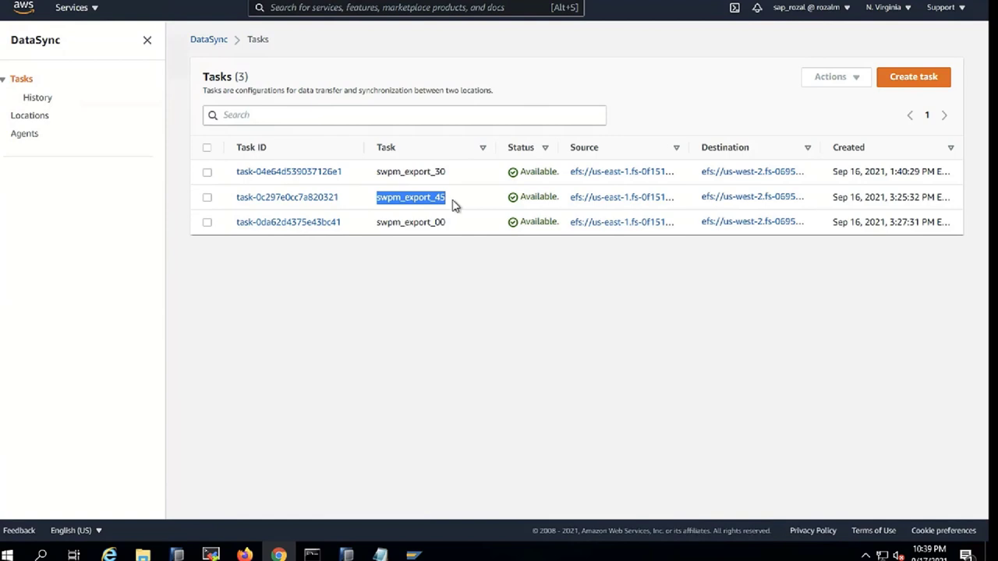
drag(377, 225, 458, 232)
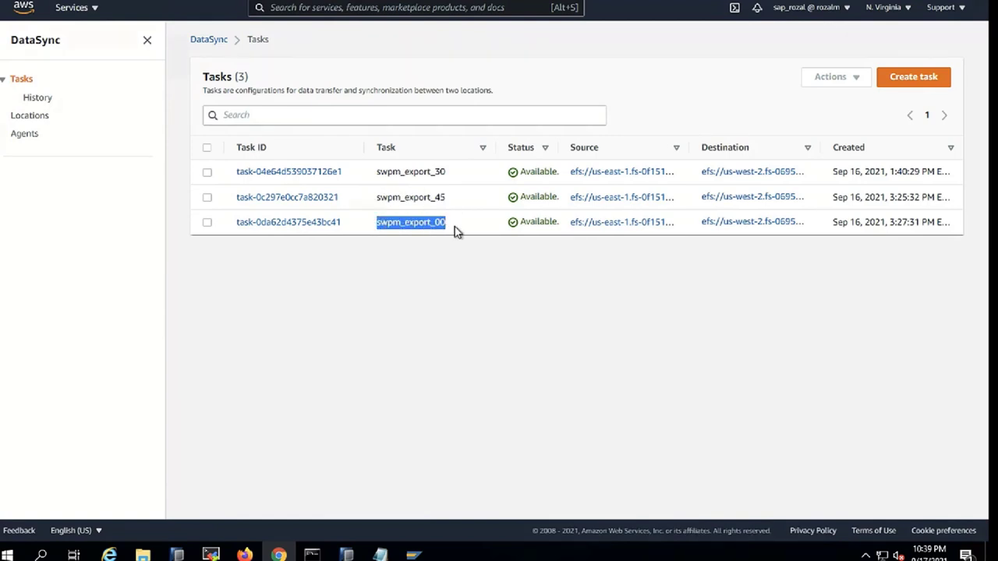
Open the swpm_export_00 task, follow its destination file share to EFS and highlight the swpmexport_target file system's name and ID
click(282, 224)
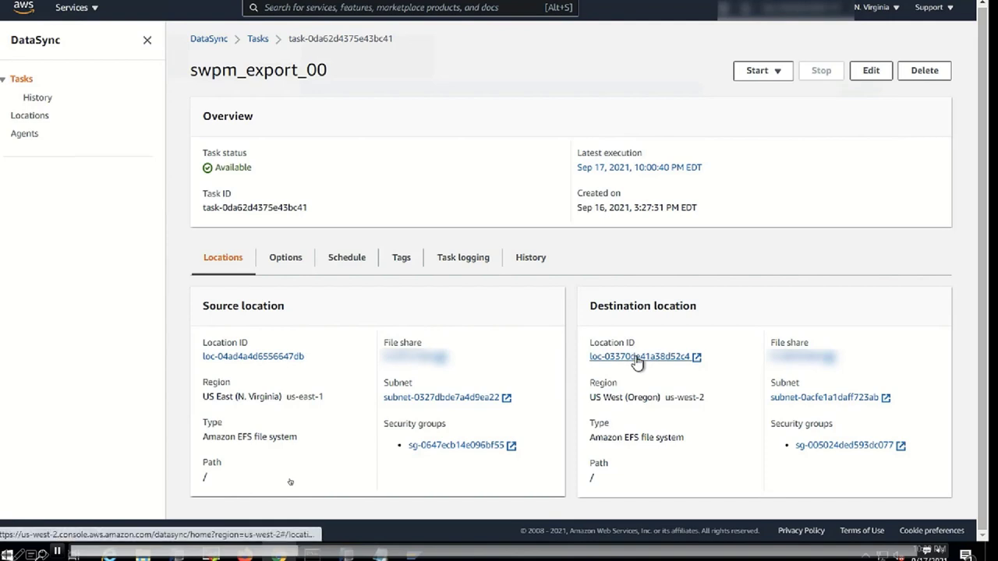
click(801, 365)
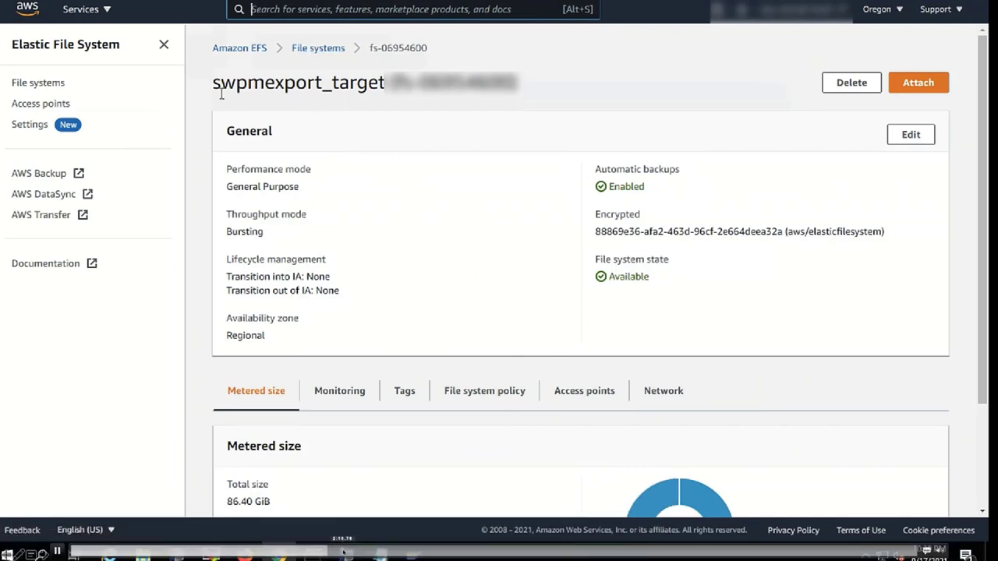
drag(215, 90, 537, 92)
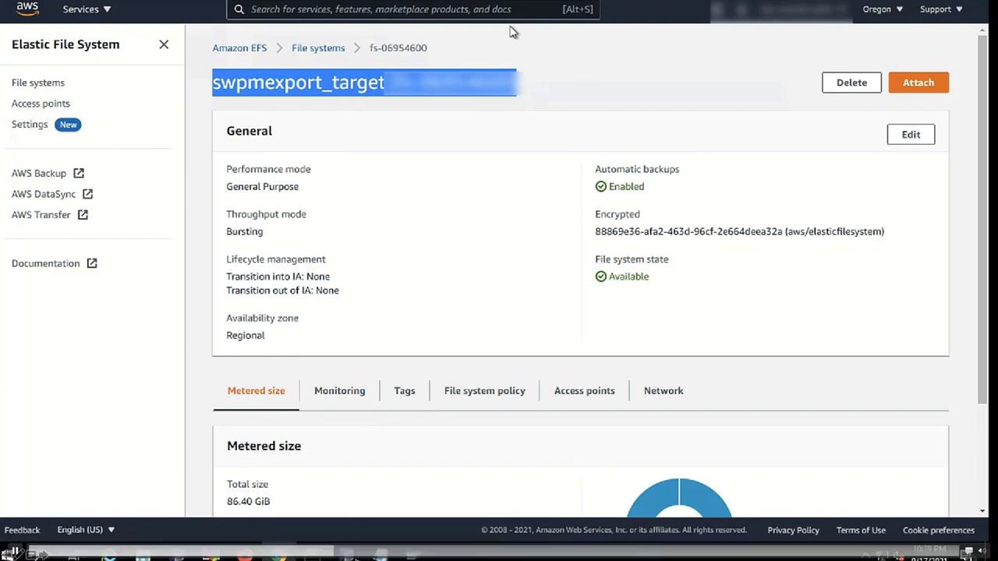
Start the SAP Database Instance Export, set its export location to /sapexport and continue to the next stage
click(359, 552)
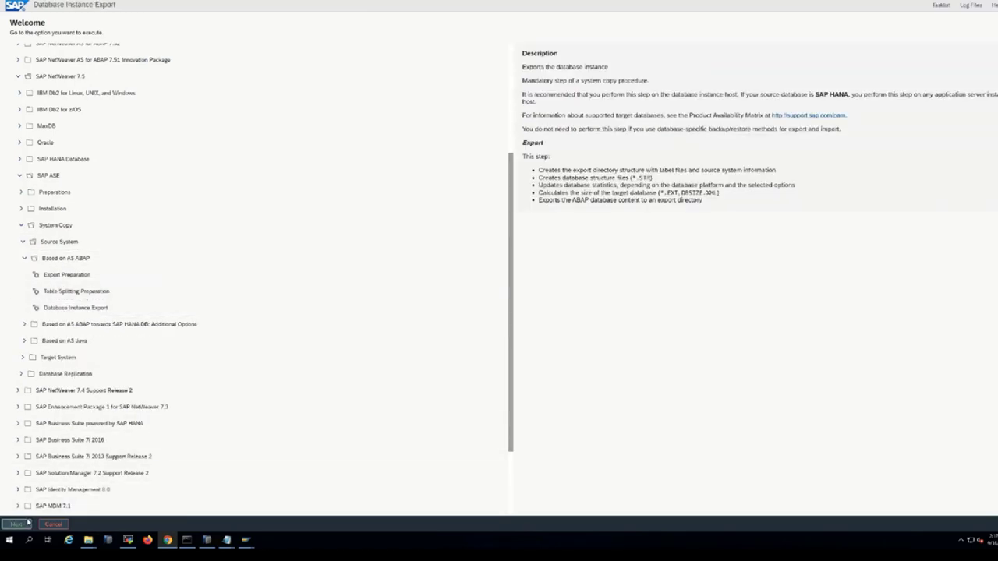
click(27, 523)
click(627, 131)
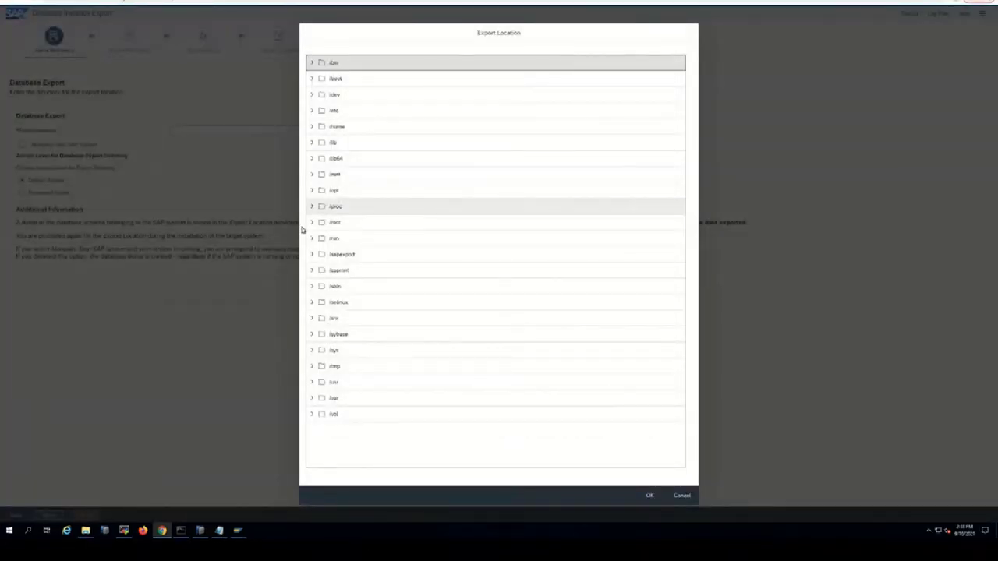
click(344, 255)
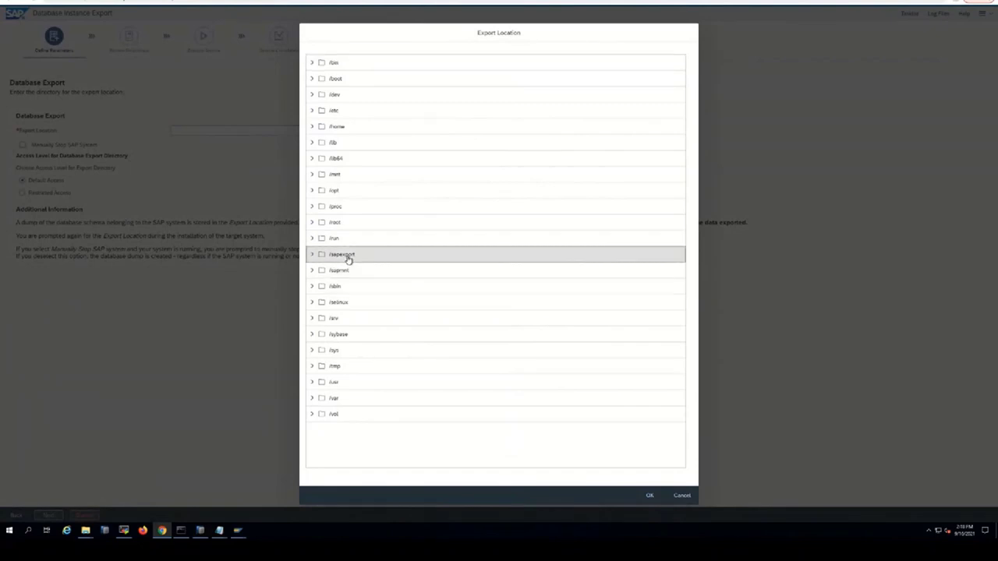
click(651, 496)
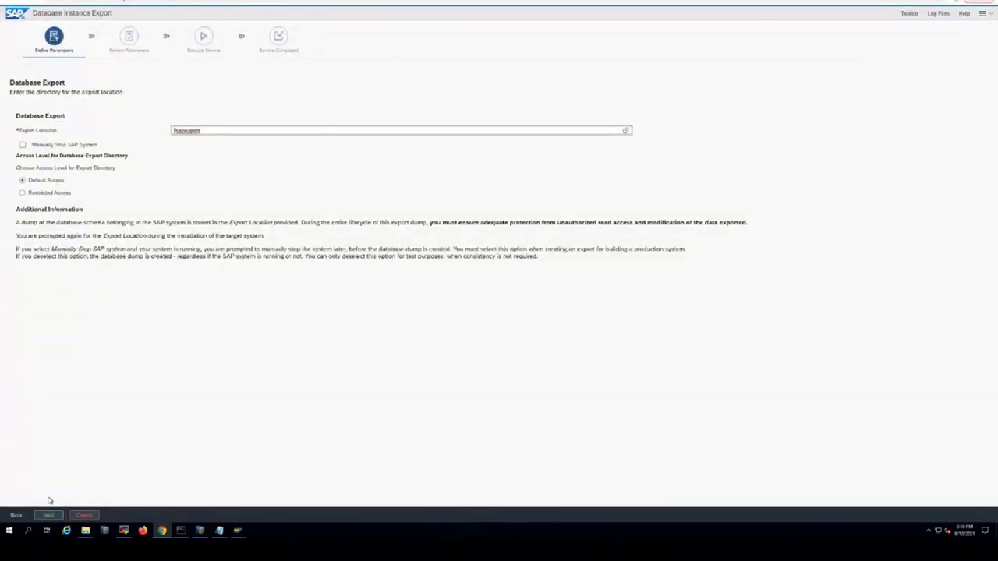
click(47, 515)
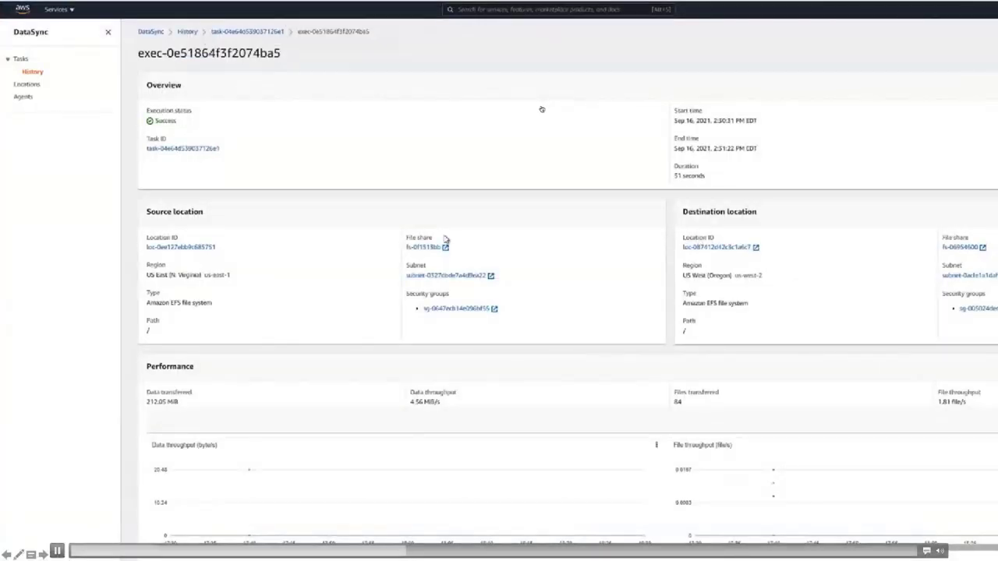
Highlight the DataSync execution's performance figures for files transferred, data throughput, file throughput and data transferred
double_click(678, 402)
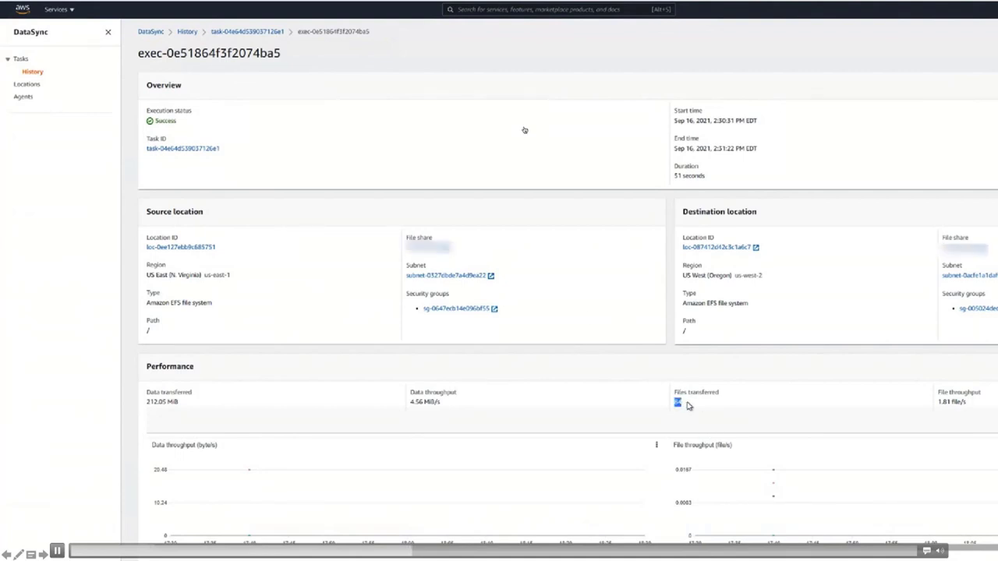
triple_click(416, 402)
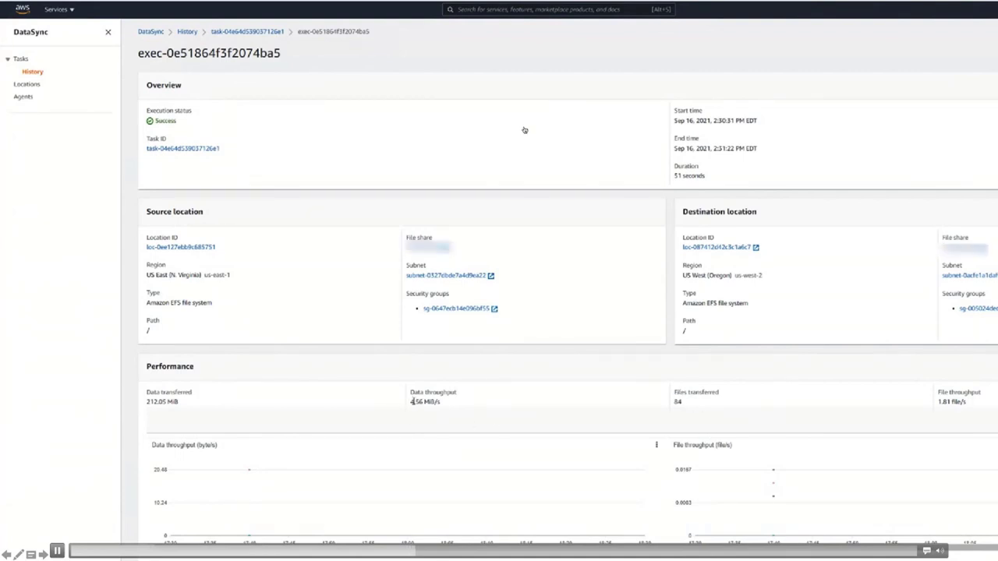
triple_click(940, 397)
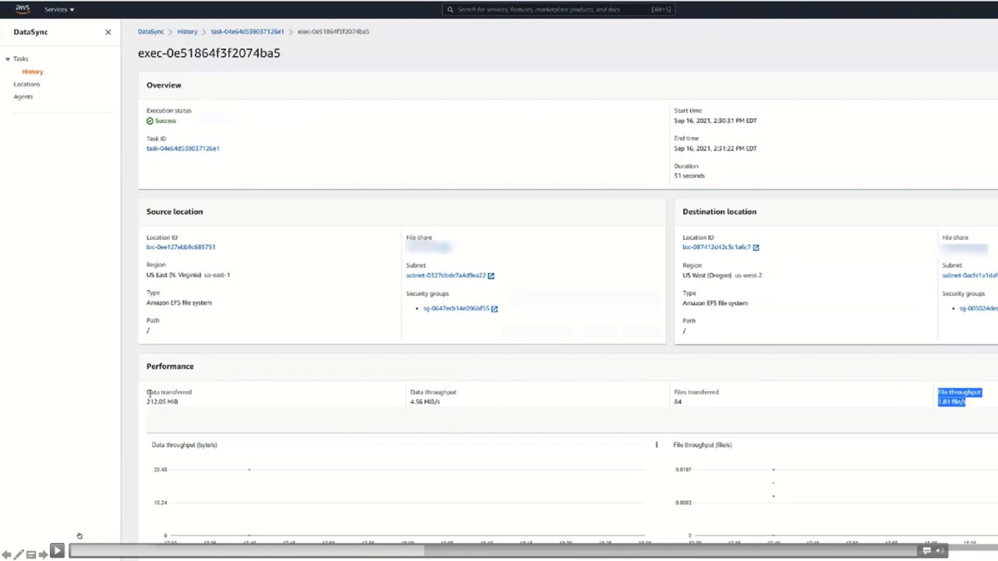
drag(148, 393, 211, 403)
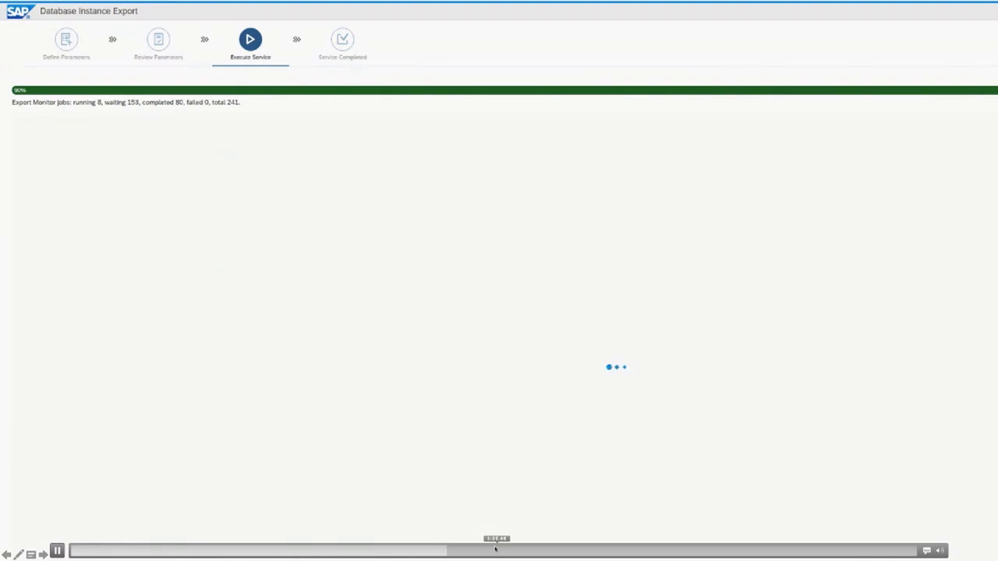
Switch to the MobaXterm terminal to view the /sapexport listing, including the ABAP folder, and return to the SAP export window
key(alt+Tab)
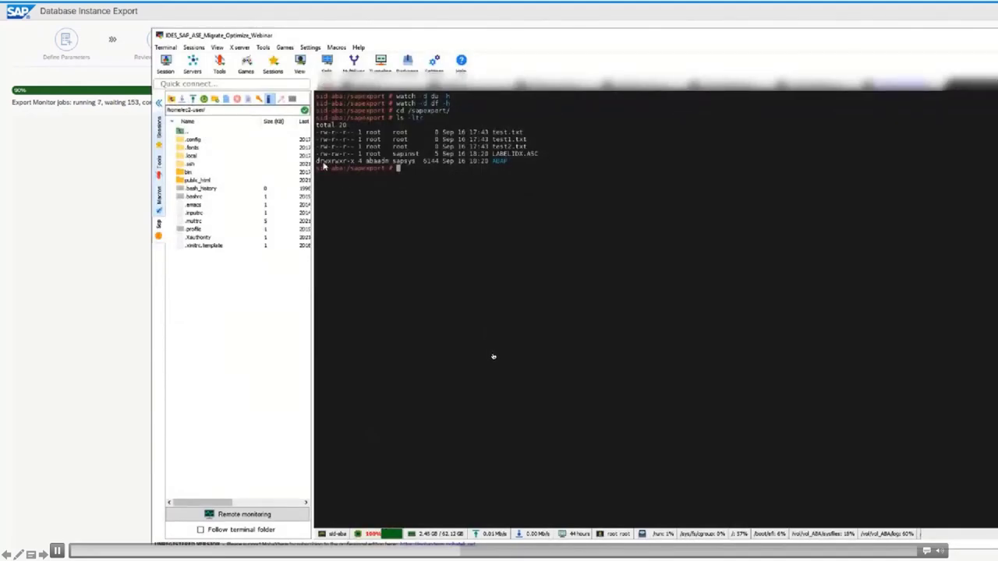
click(107, 154)
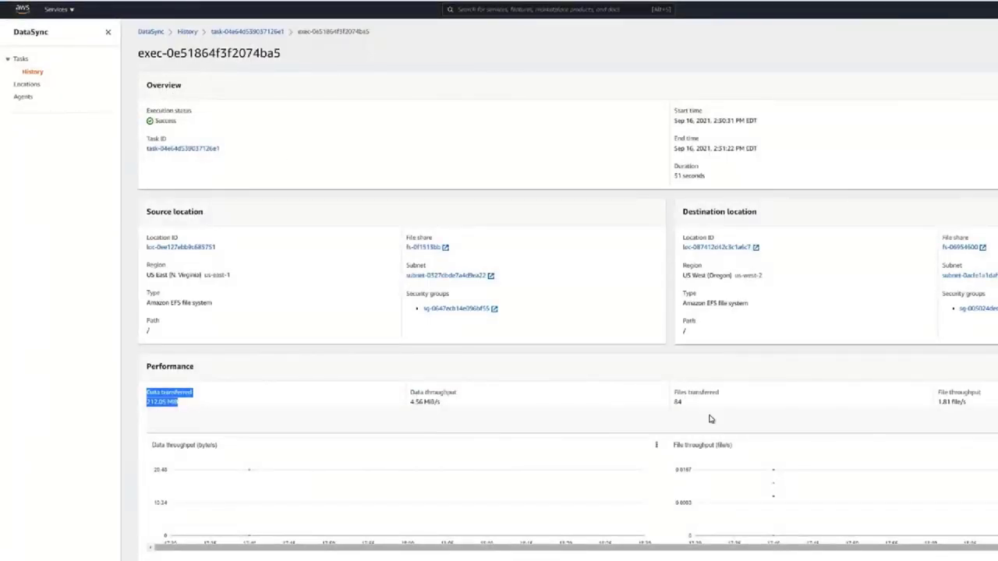
Highlight the exported files listed in /sapexport/ABAP/DATA in the terminal and clear the selection
click(493, 553)
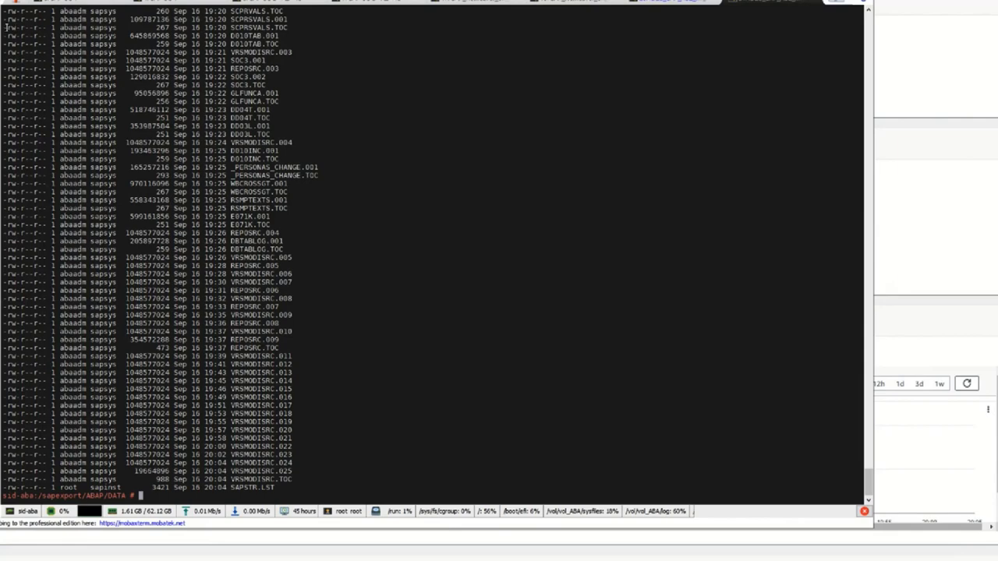
drag(6, 27, 371, 489)
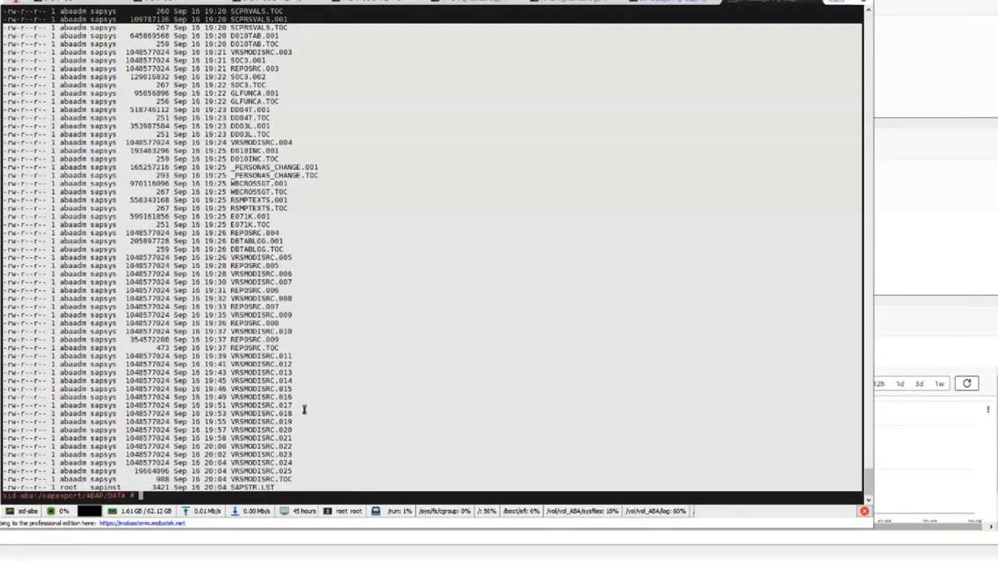
click(221, 195)
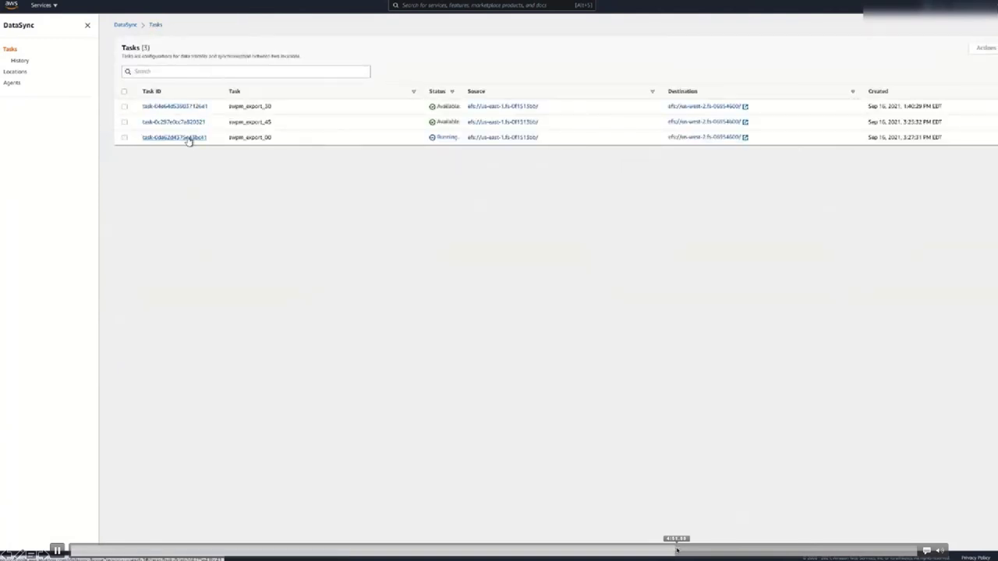
click(682, 550)
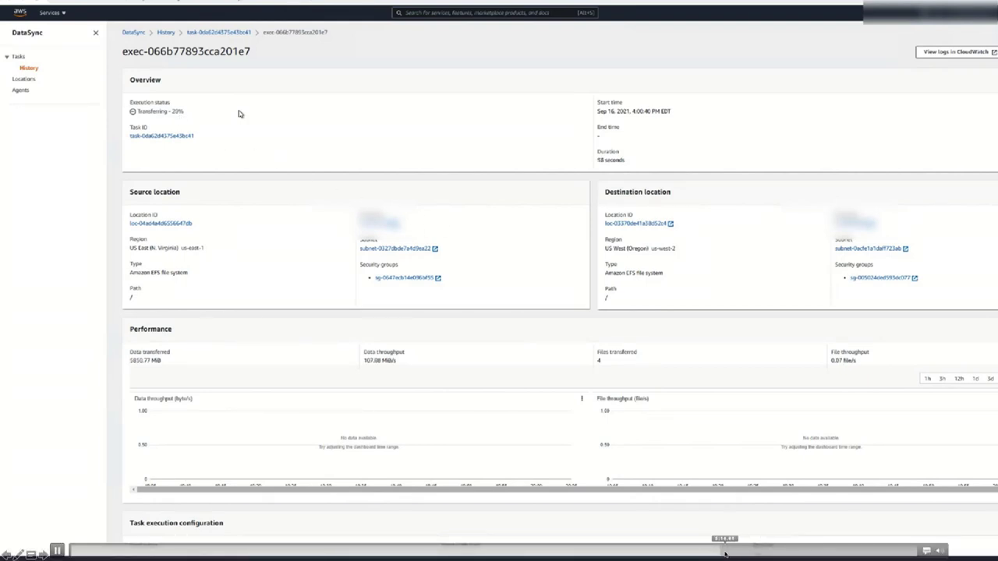
click(731, 554)
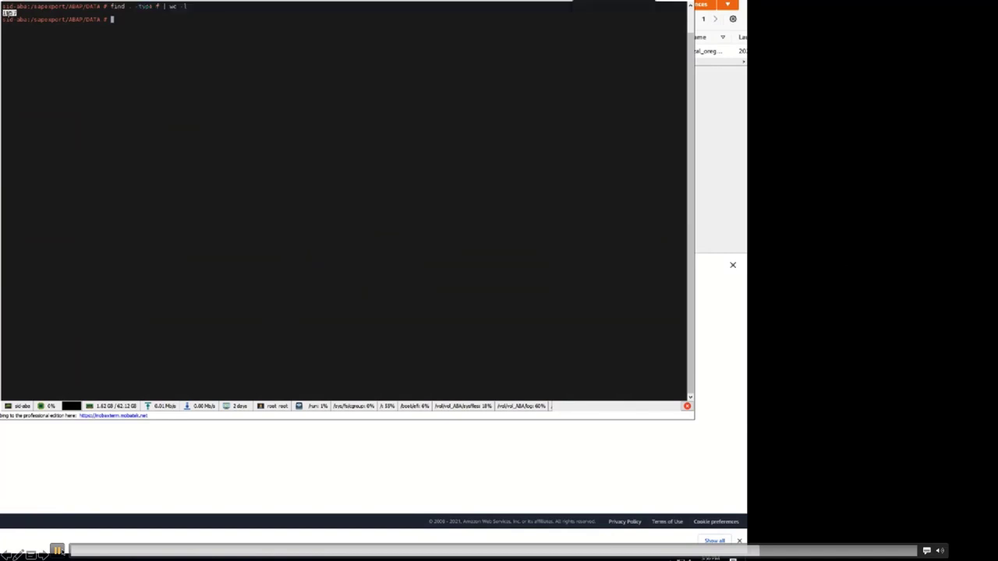
click(57, 551)
click(778, 552)
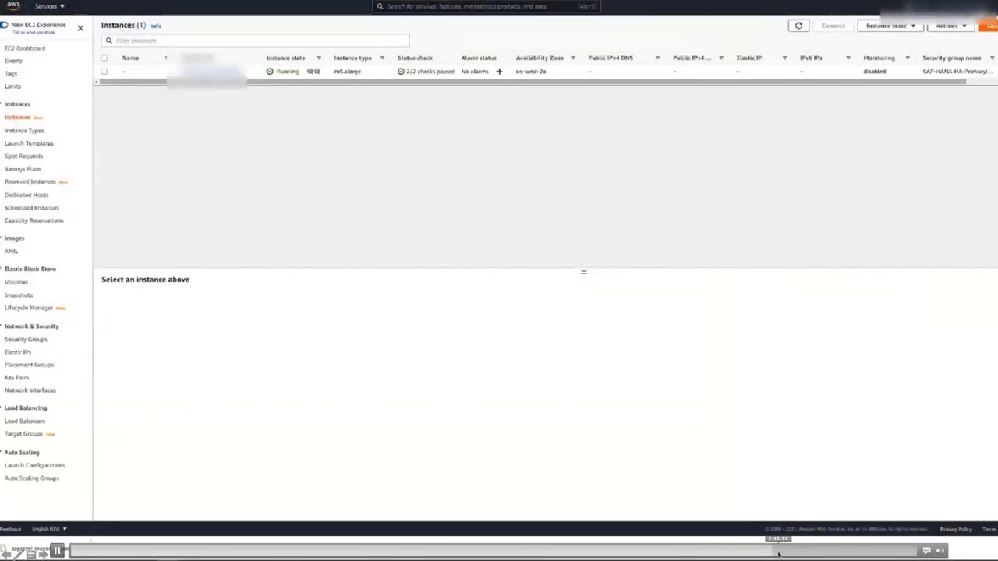
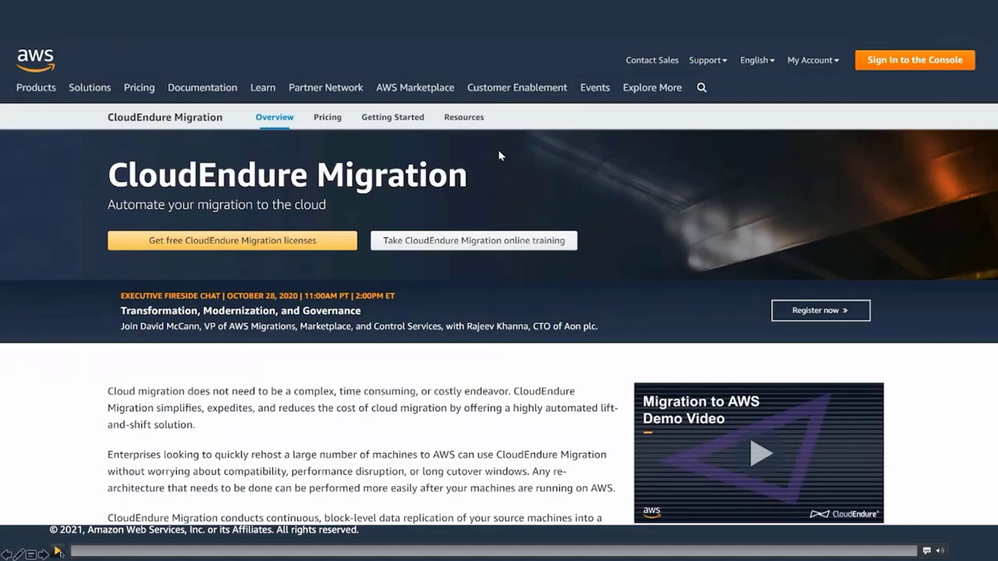
key(space)
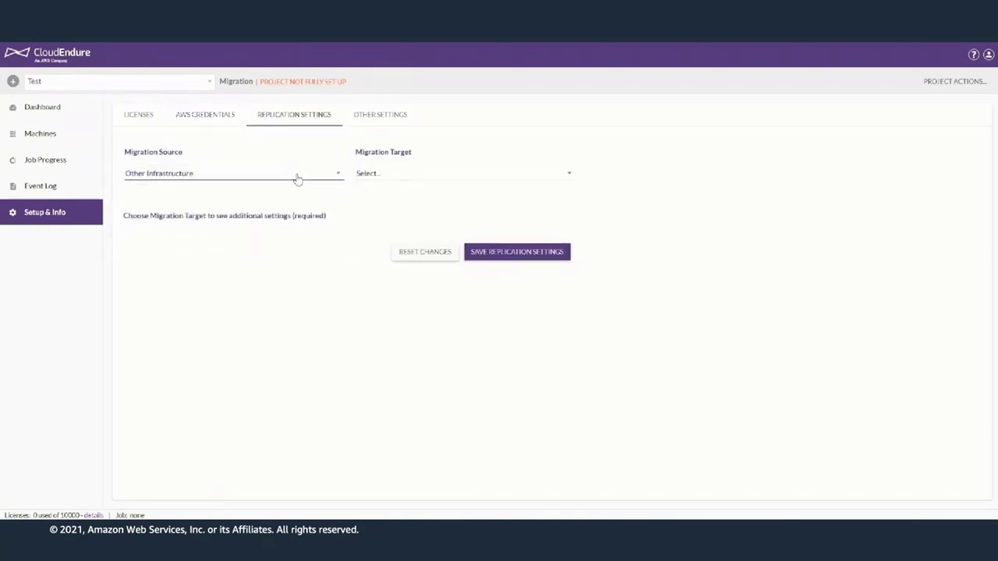
mouse_move(148, 552)
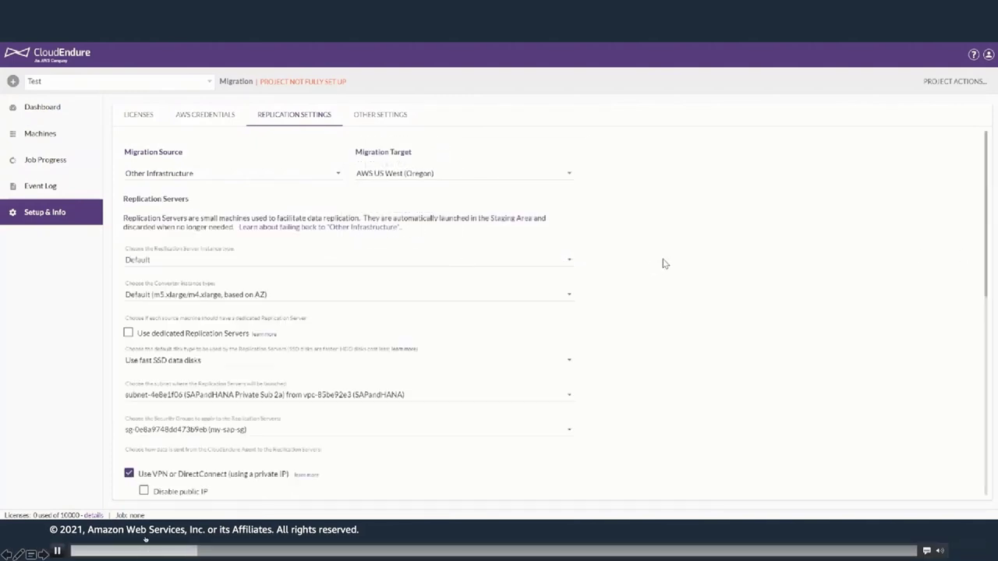
click(61, 553)
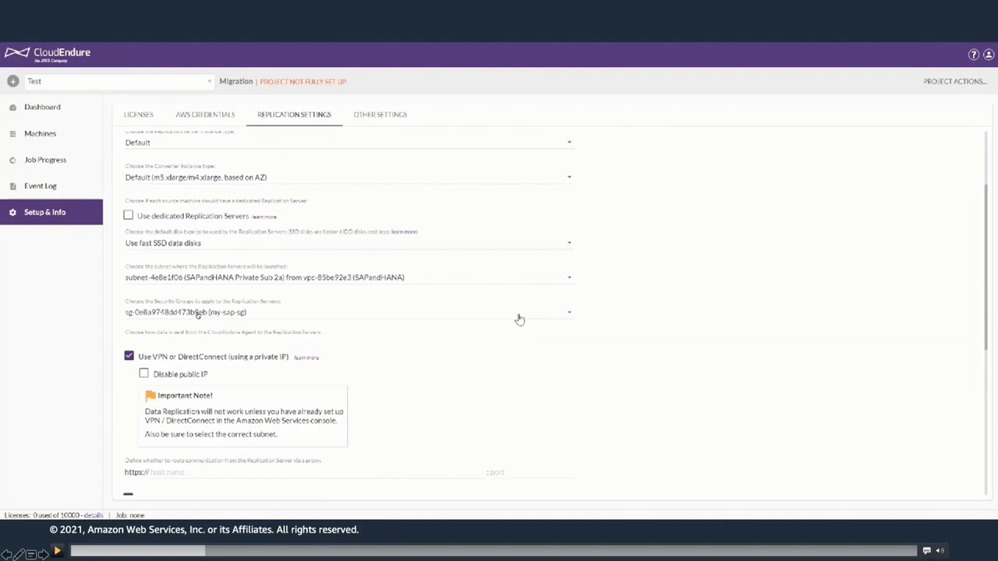
click(57, 551)
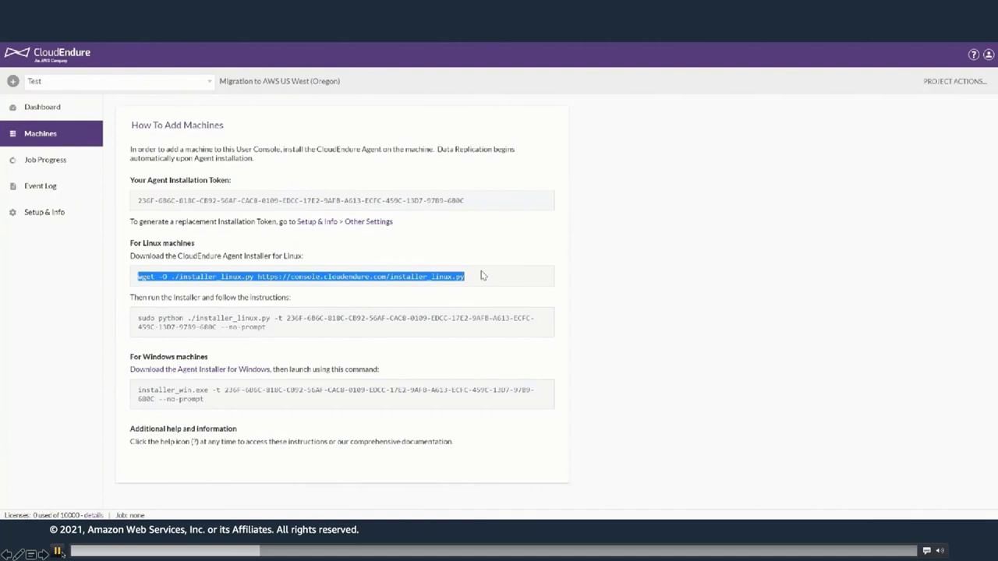
key(space)
key(space)
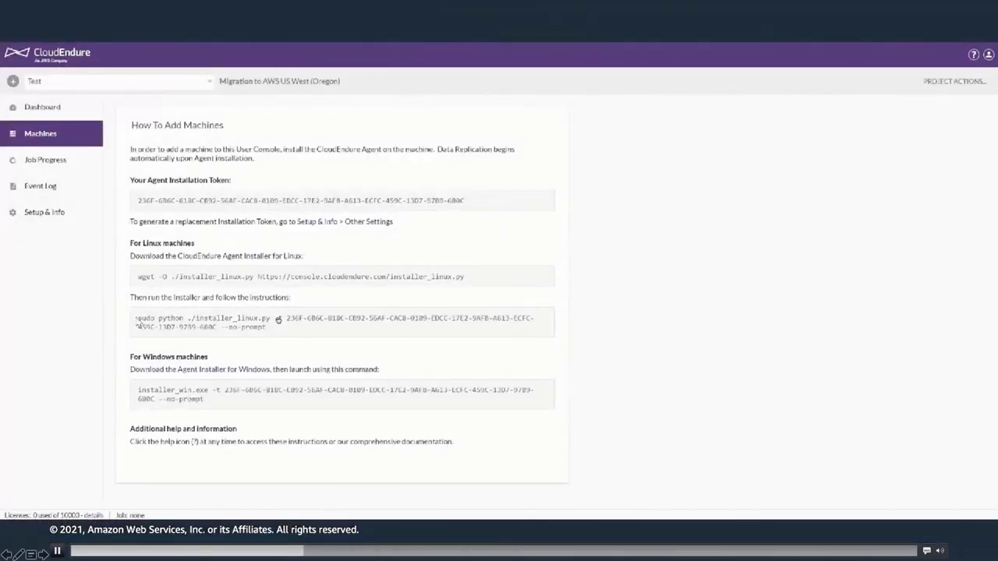
Highlight the sudo python installer_linux.py command in CloudEndure's instructions for adding Linux machines
drag(140, 321, 283, 331)
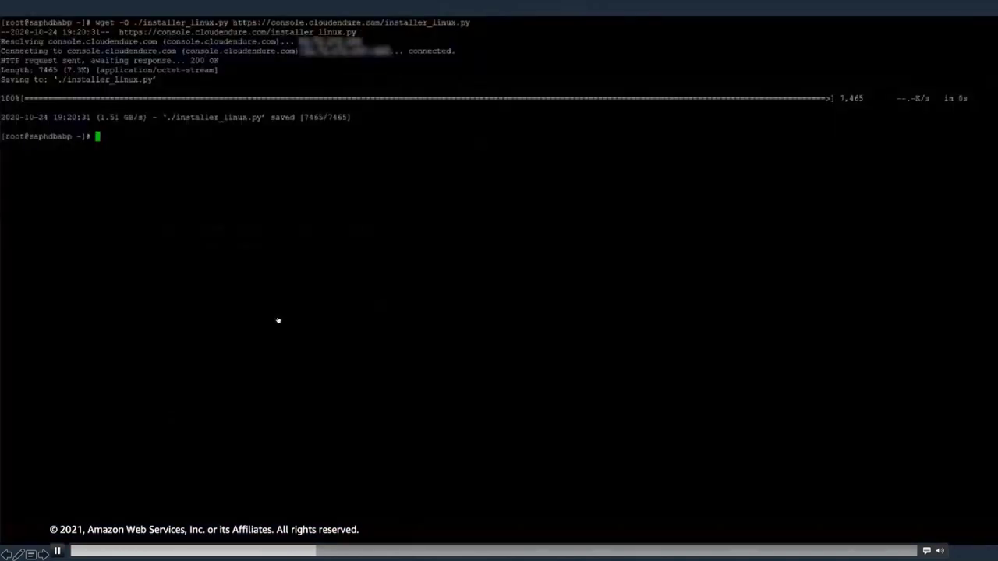
Run installer_linux.py with sudo python on saphdbabp, supplying the CloudEndure installation token and the --no-prompt option
right_click(278, 320)
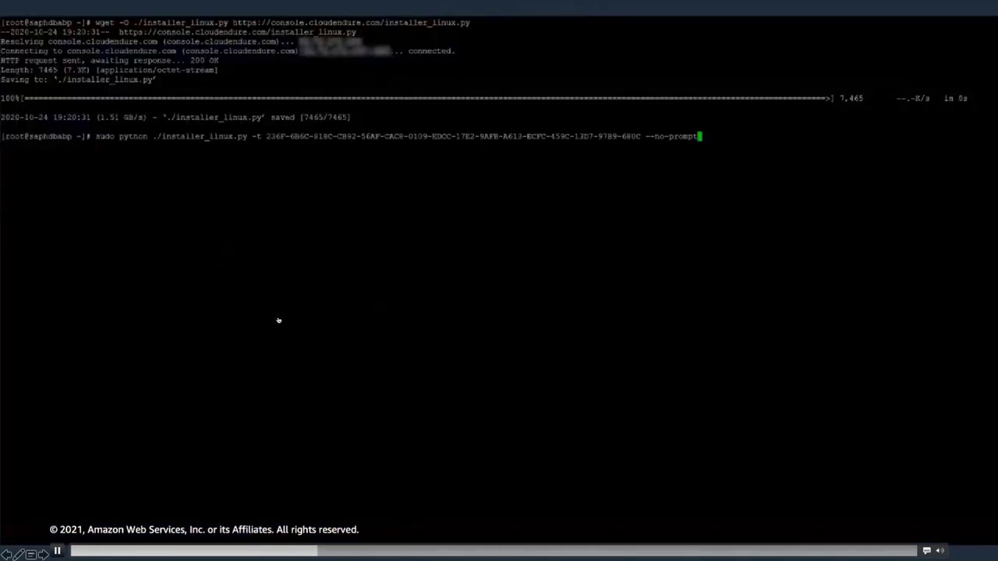
key(Return)
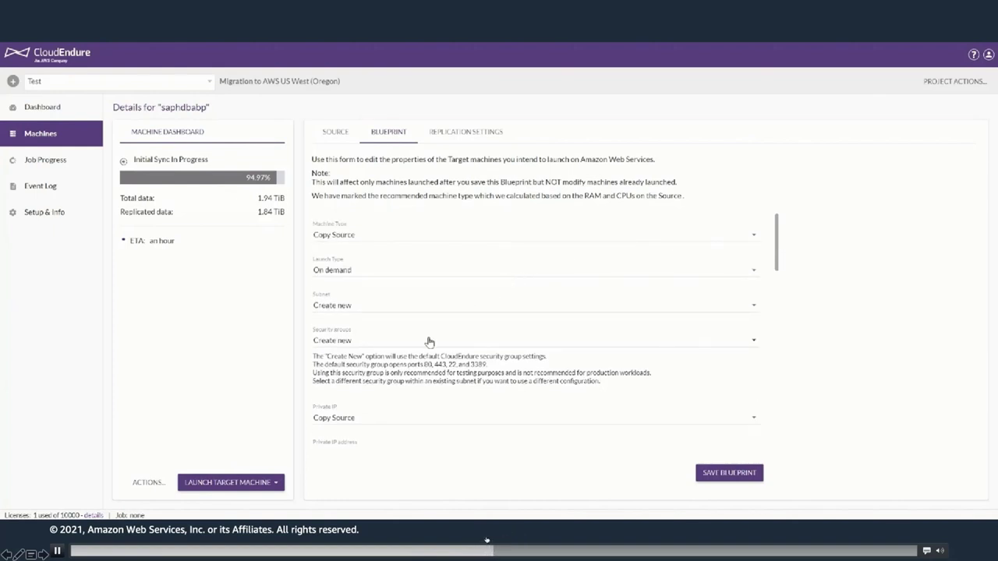
scroll(430, 407, down, 3)
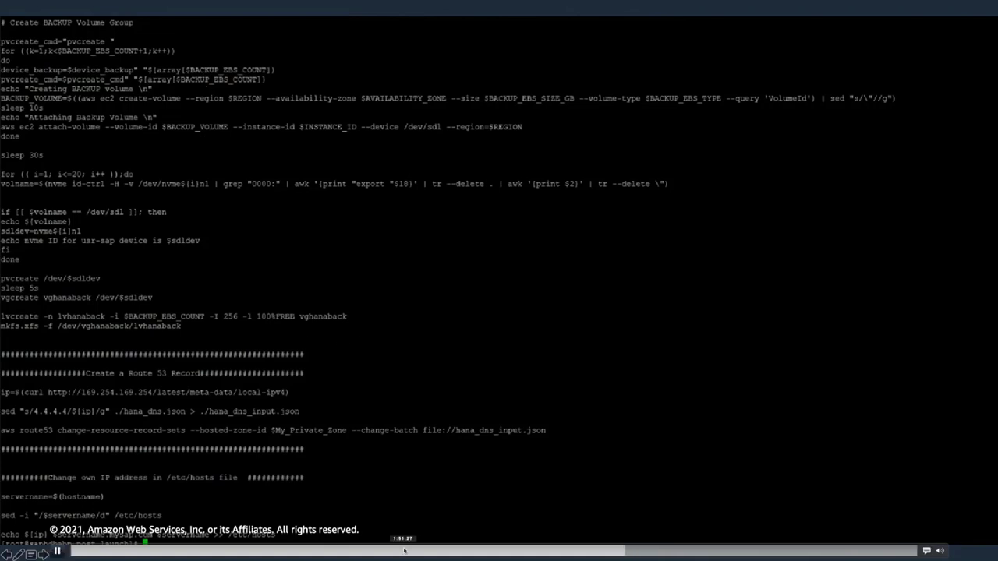
click(57, 553)
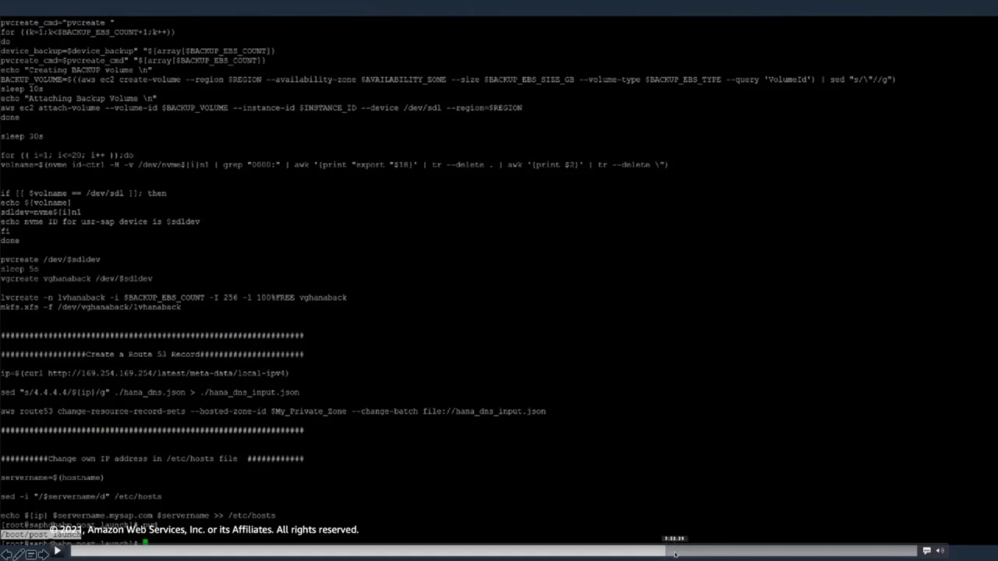
click(675, 554)
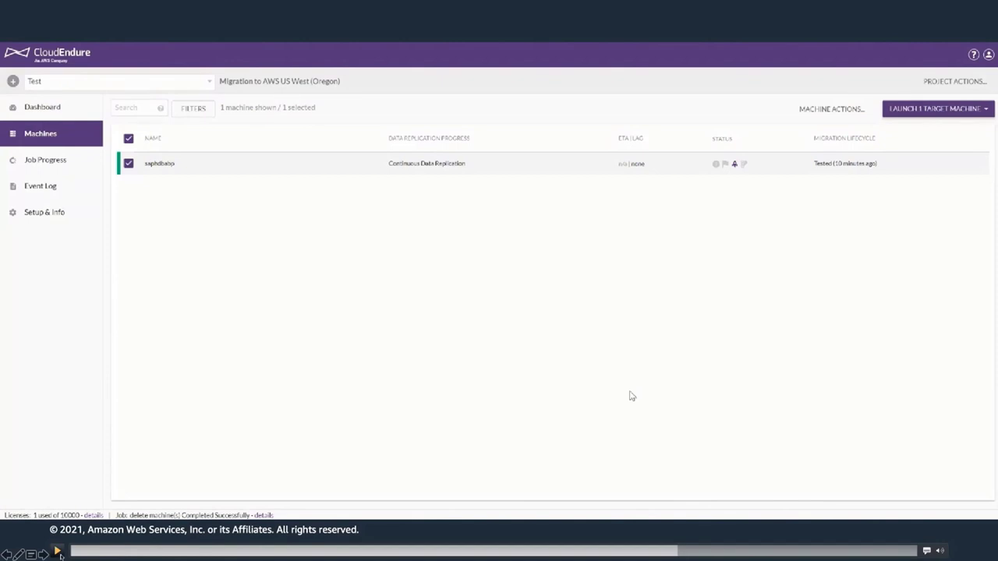
click(58, 552)
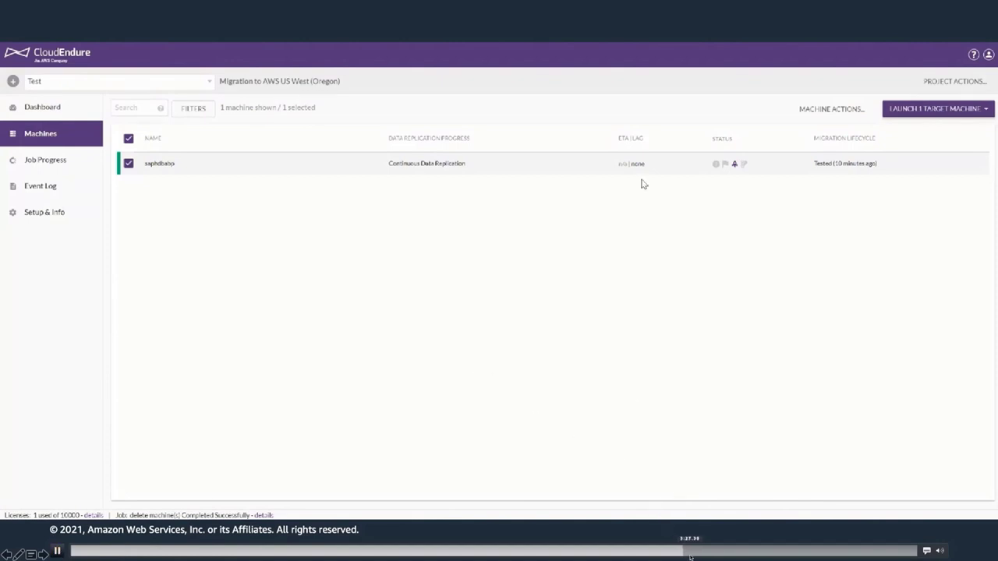